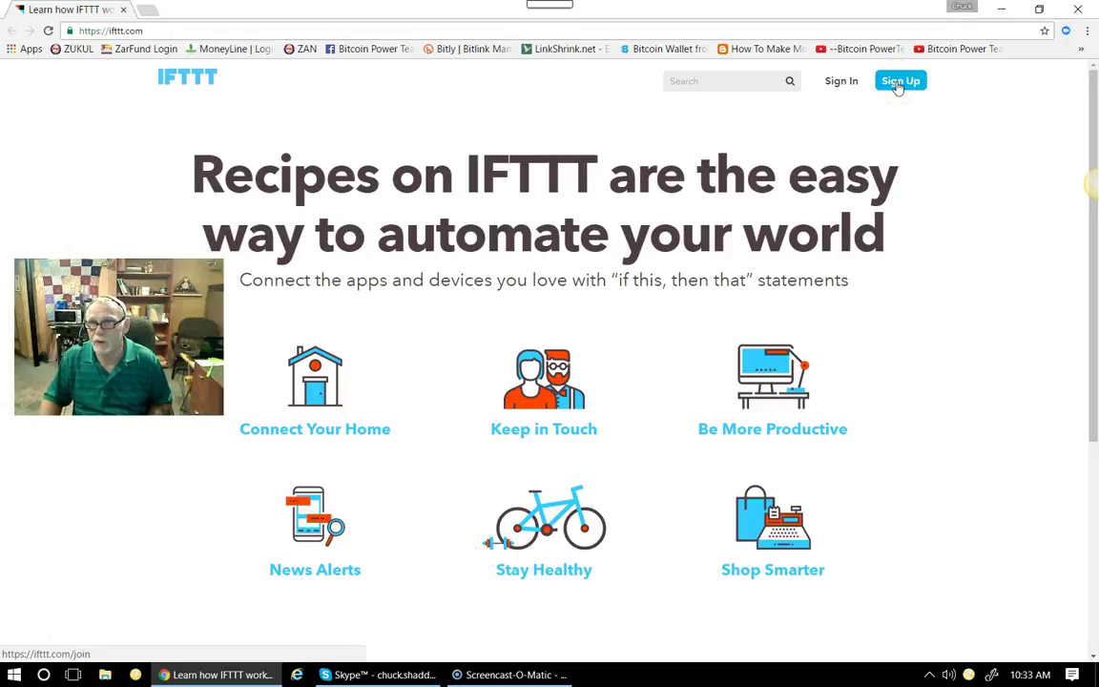
Step: Go to the sign-in page and fill in the account e-mail and password
left_click(839, 84)
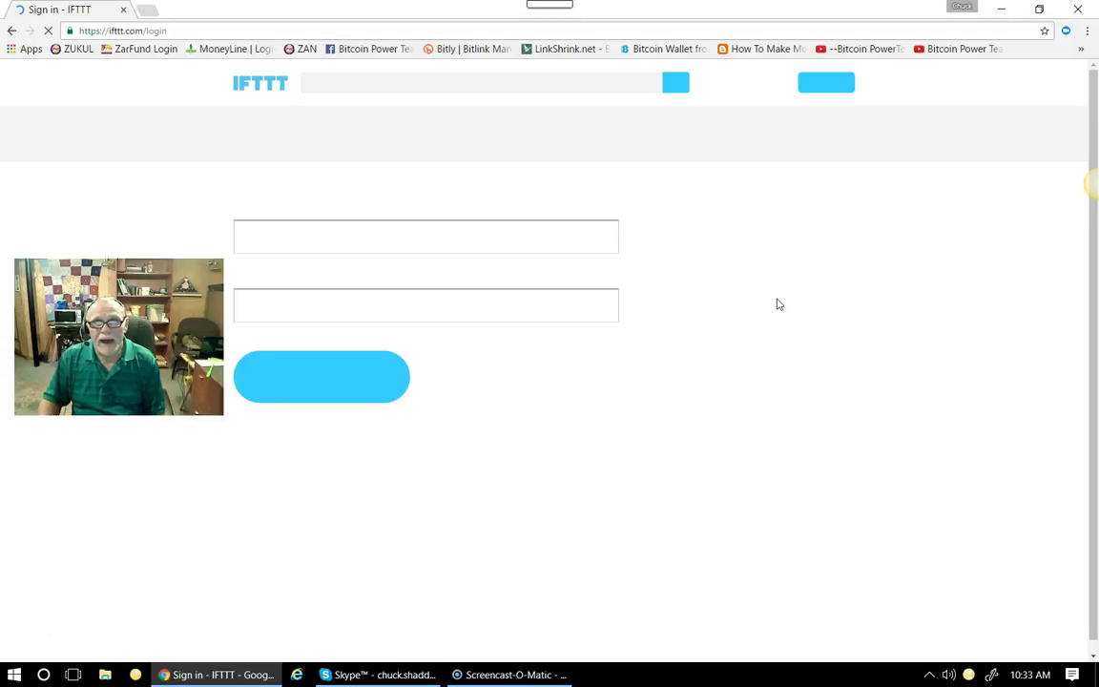
left_click(822, 306)
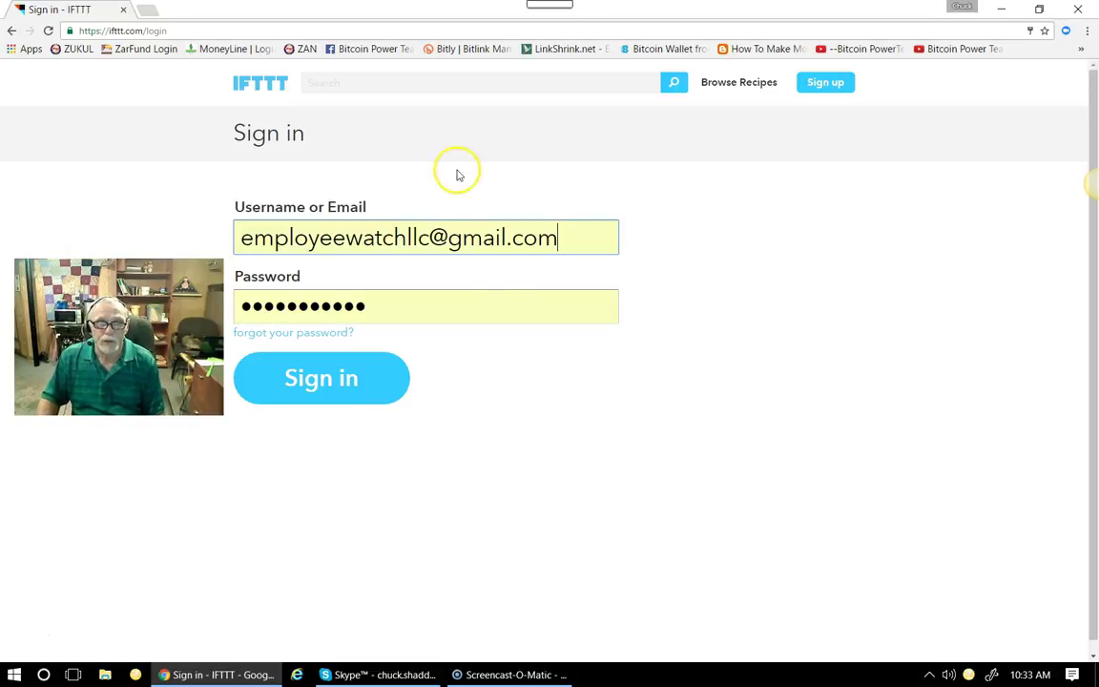
Step: Sign in with the entered credentials to reach the Recipes explore page
left_click(330, 398)
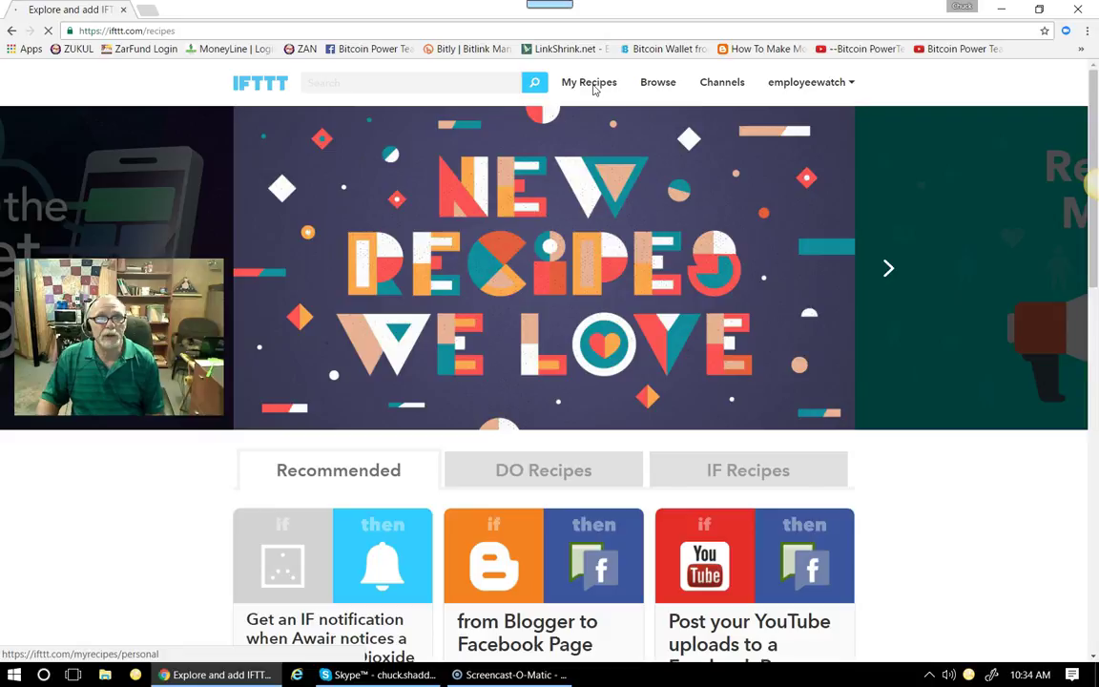
Step: Show the My IF Recipes list with the YouTube-to-Tumblr recipe
left_click(592, 88)
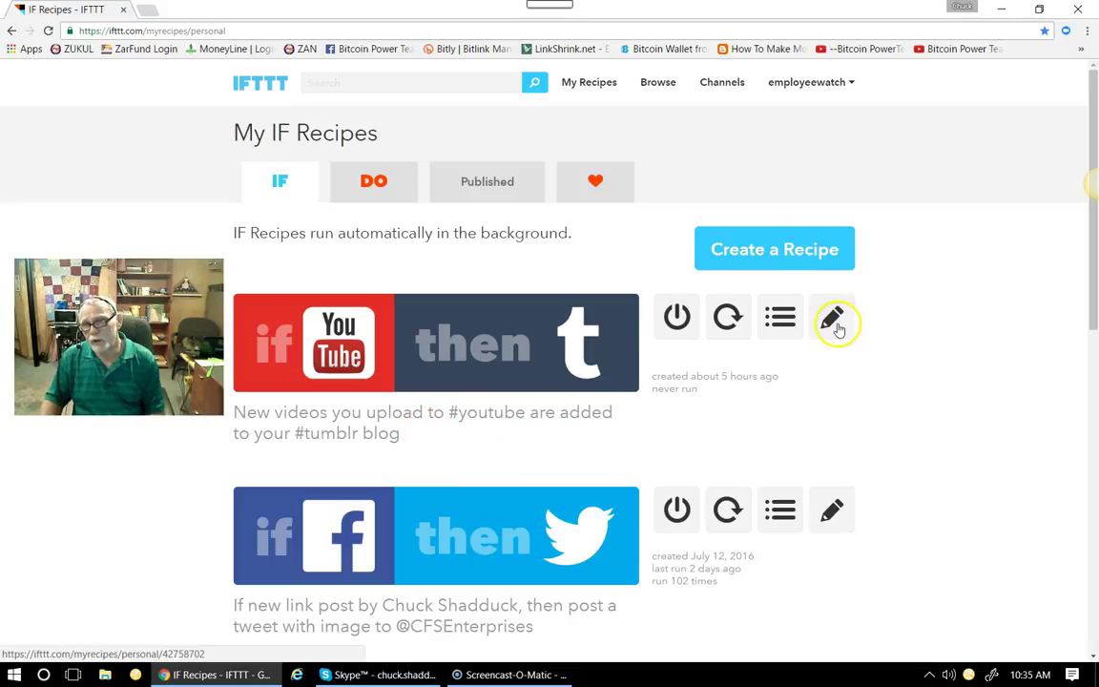
Step: View the YouTube-to-Tumblr recipe's details: a new public video triggers a Tumblr video post
left_click(838, 330)
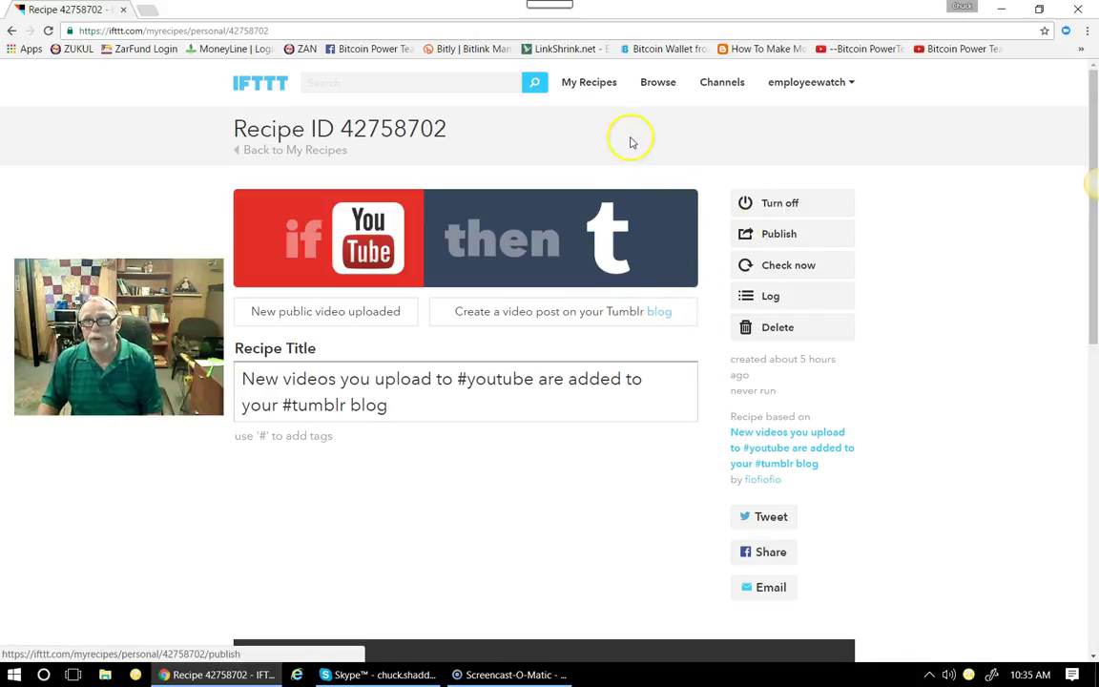
Step: Return to My Recipes and create a new recipe, reaching trigger channel selection
left_click(594, 86)
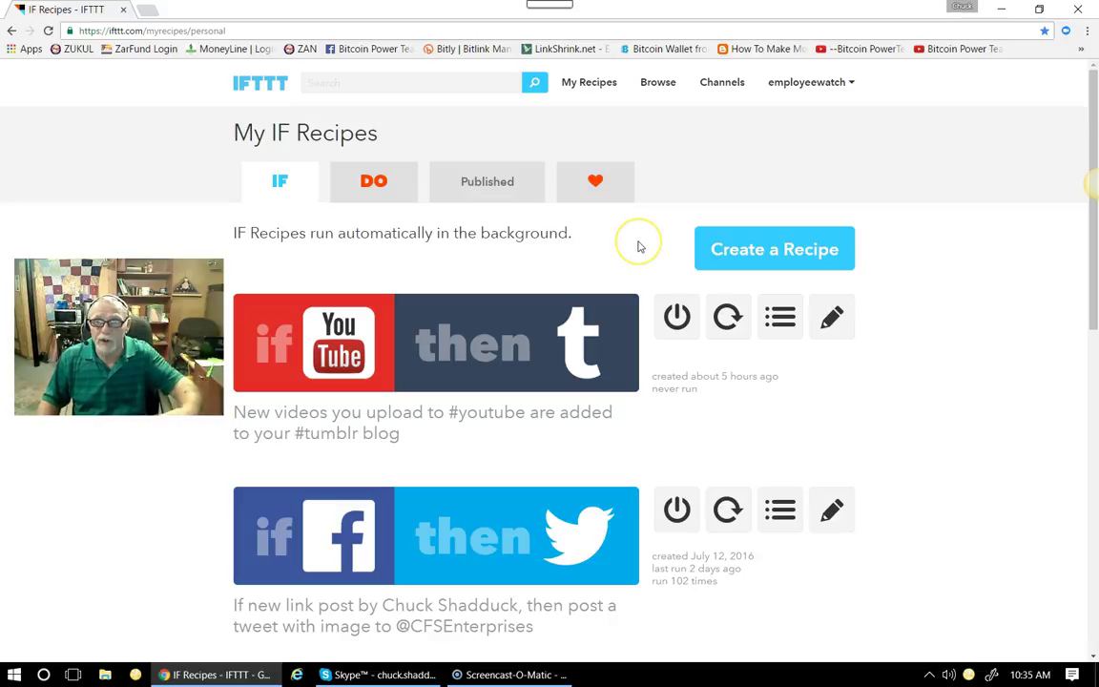
left_click(771, 249)
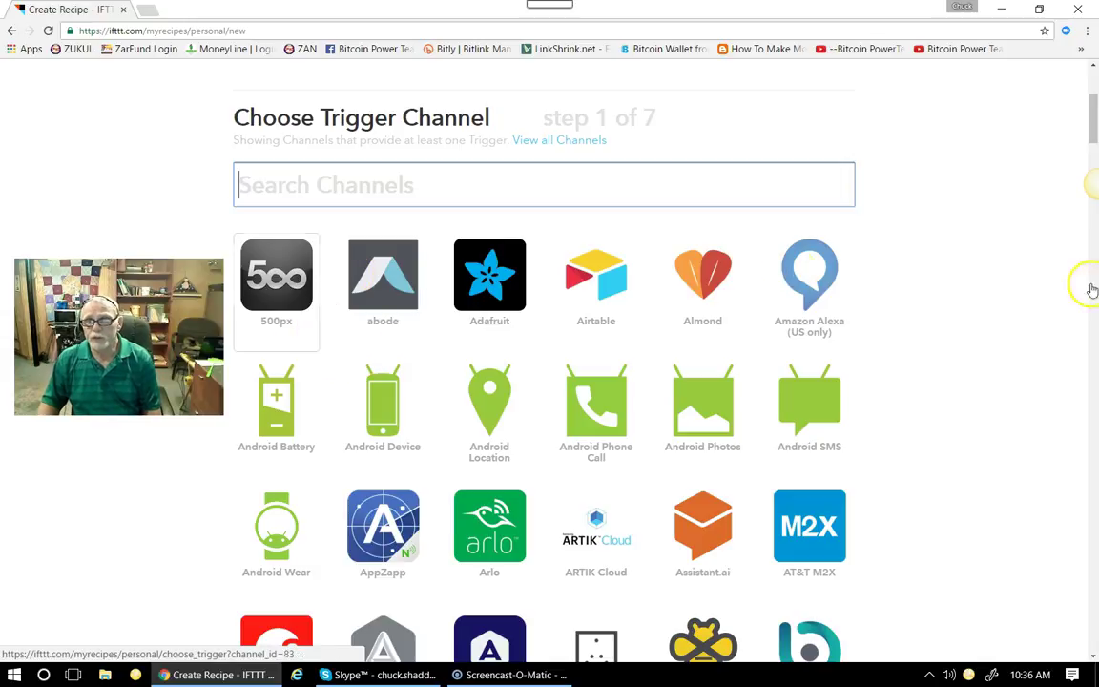
Step: Scroll the trigger channel grid down to the Facebook, Feed, Fiverr and Flickr tiles
scroll(918, 348, "down", 1)
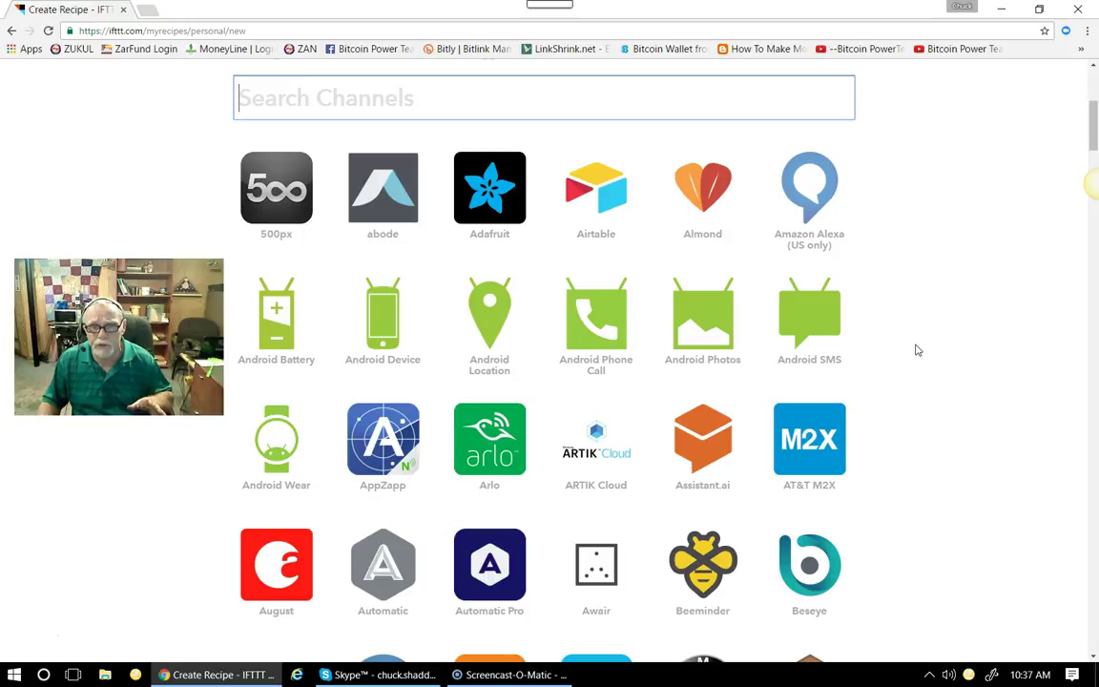
scroll(914, 355, "down", 1)
scroll(909, 364, "down", 1)
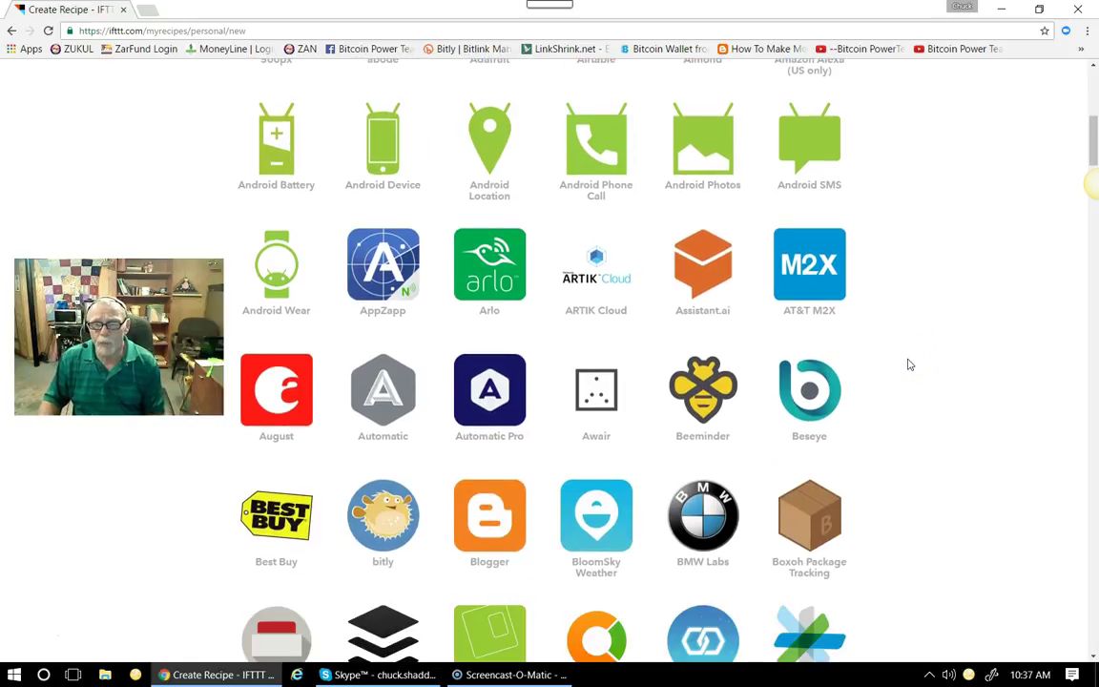
scroll(910, 364, "down", 3)
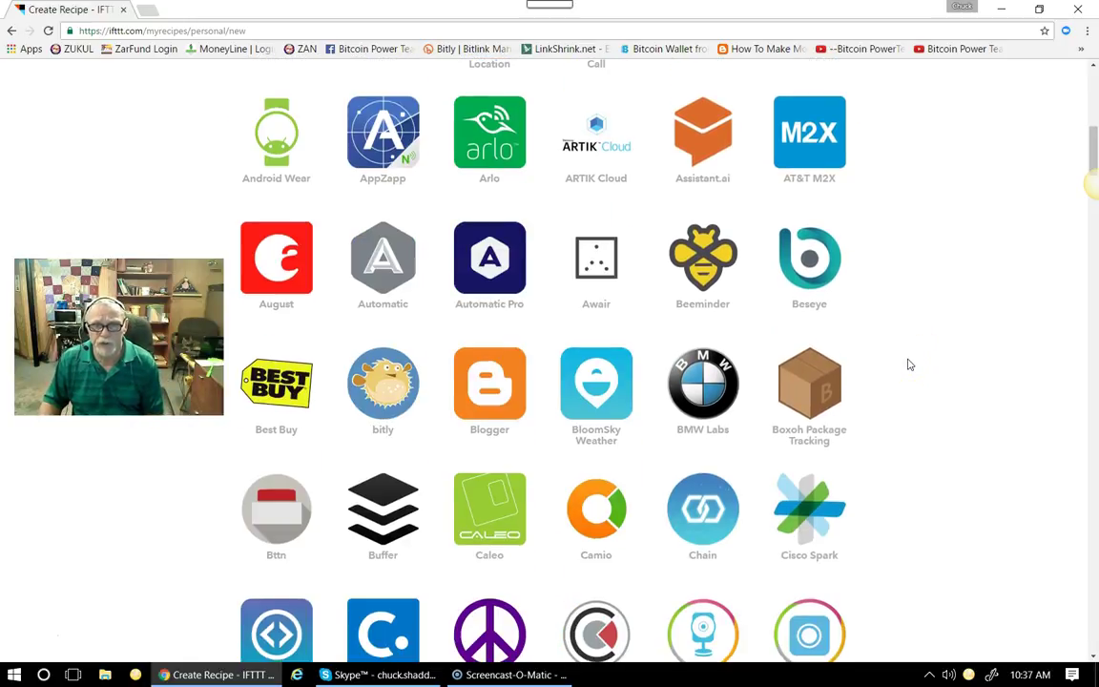
scroll(909, 365, "down", 1)
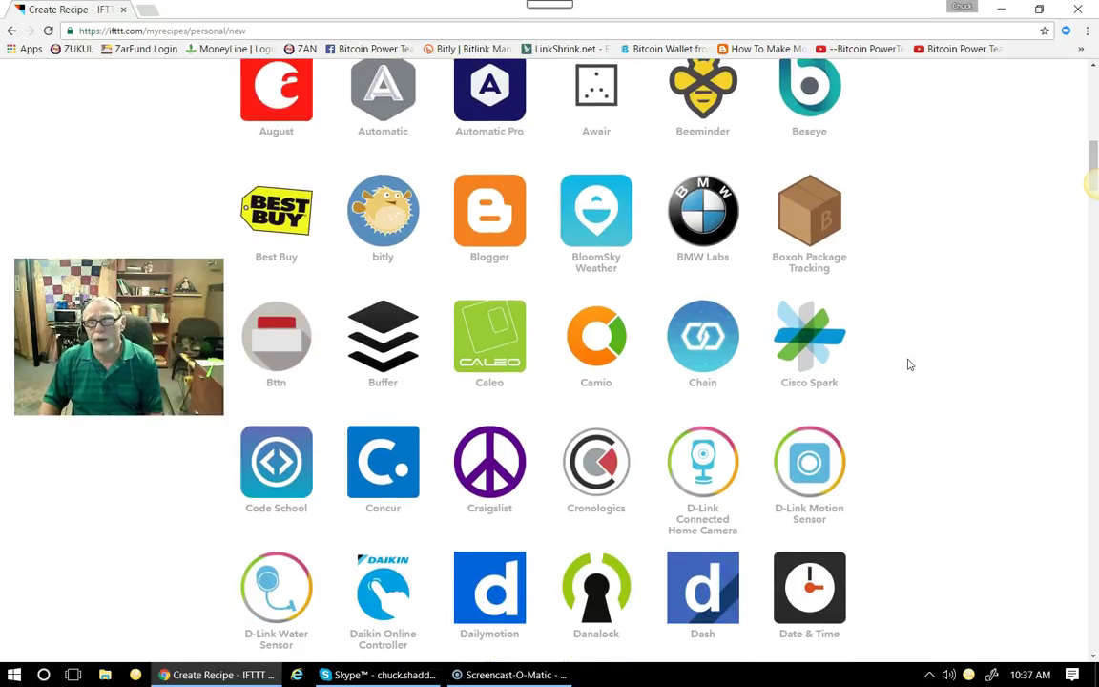
scroll(910, 364, "down", 1)
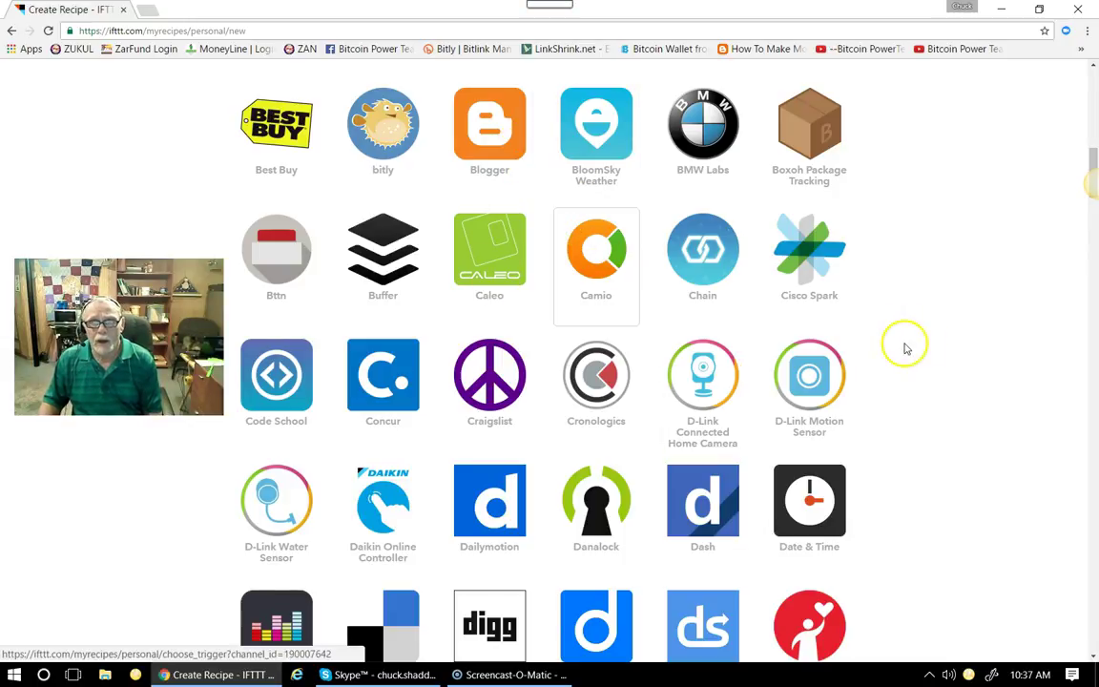
scroll(614, 382, "down", 1)
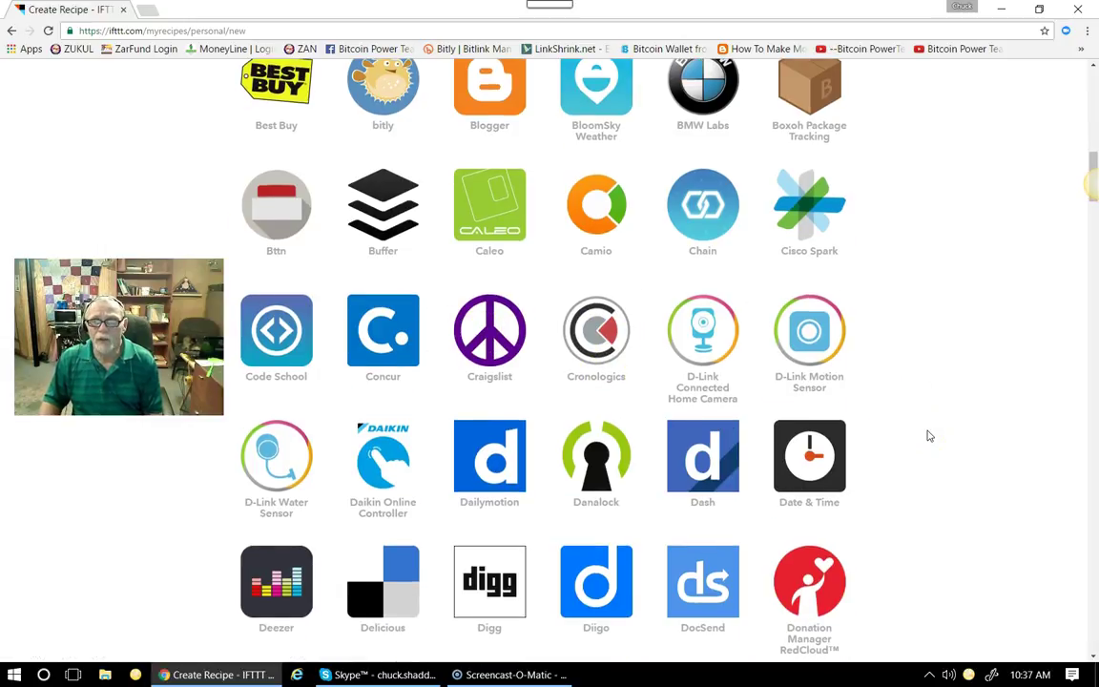
scroll(931, 436, "down", 2)
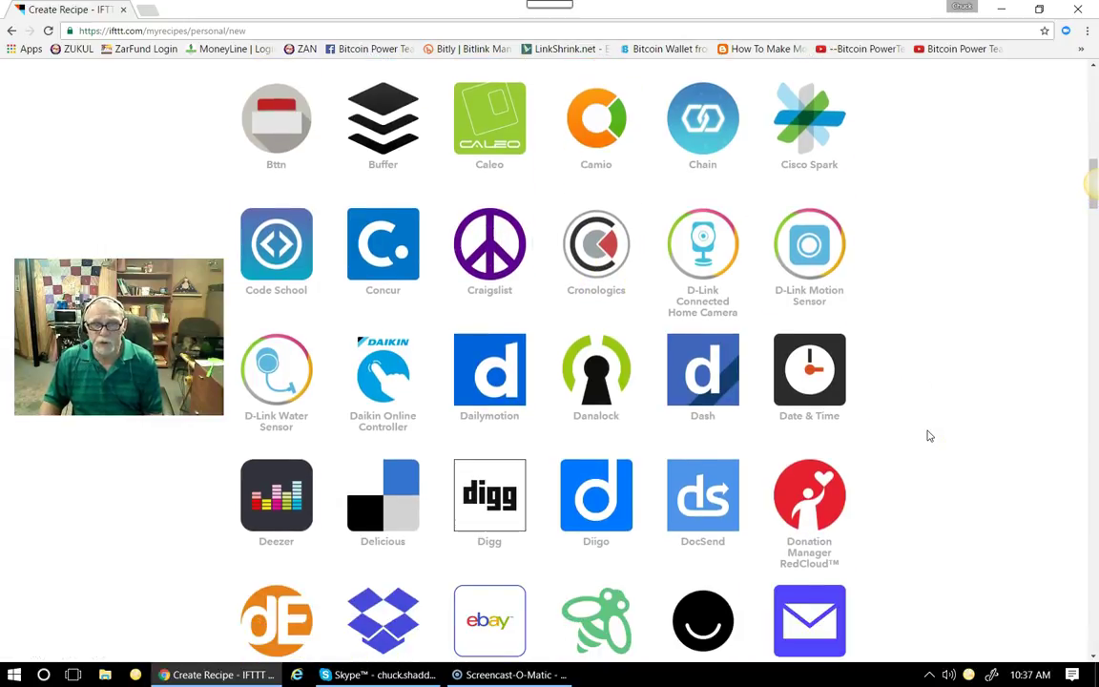
scroll(928, 437, "down", 2)
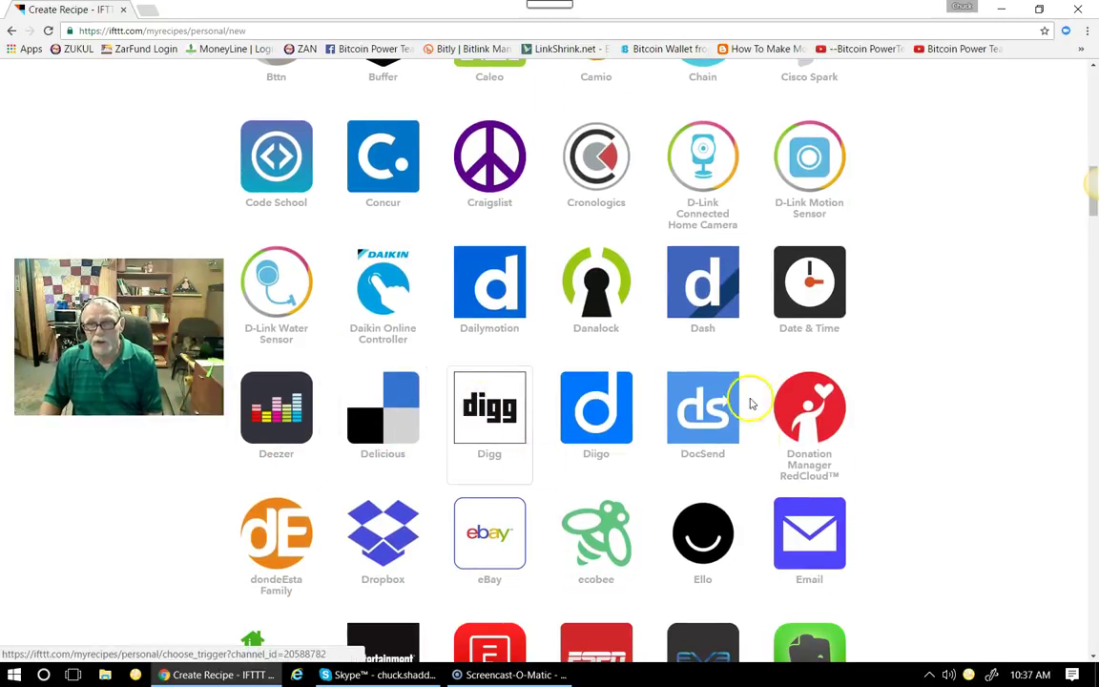
scroll(930, 439, "down", 2)
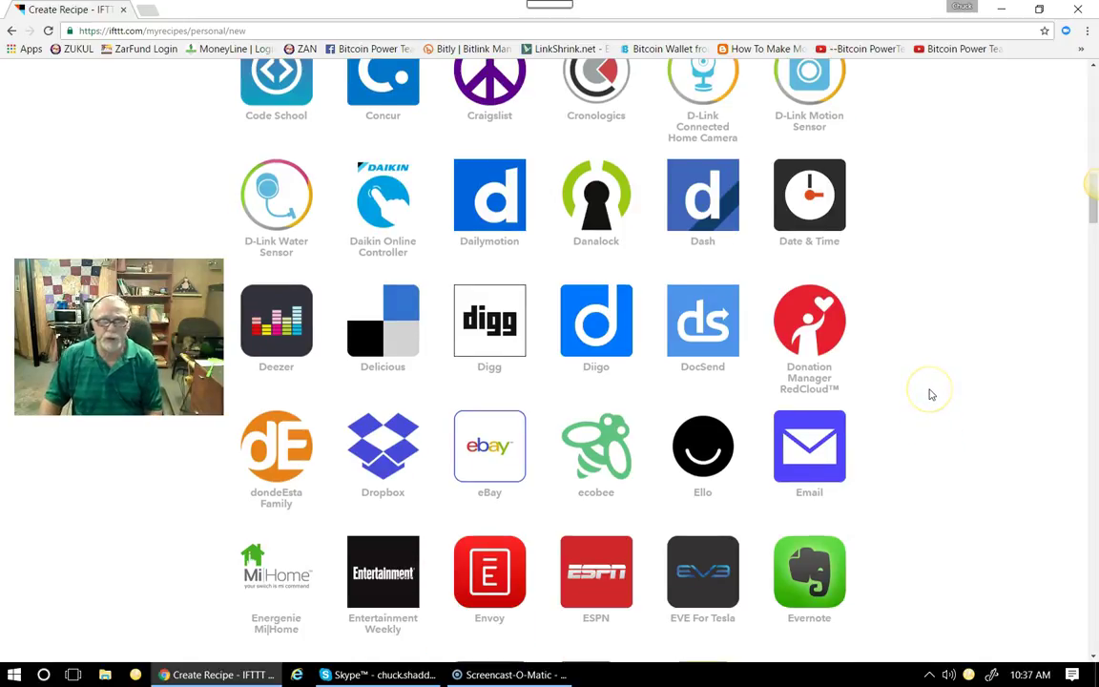
scroll(930, 395, "down", 1)
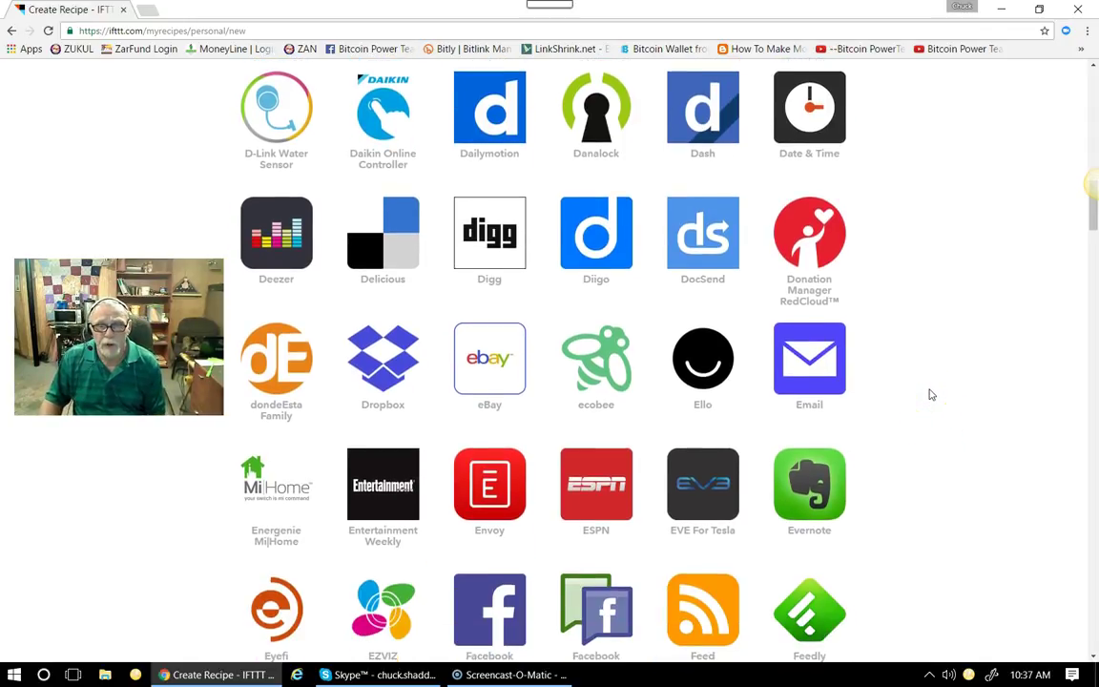
scroll(930, 395, "down", 3)
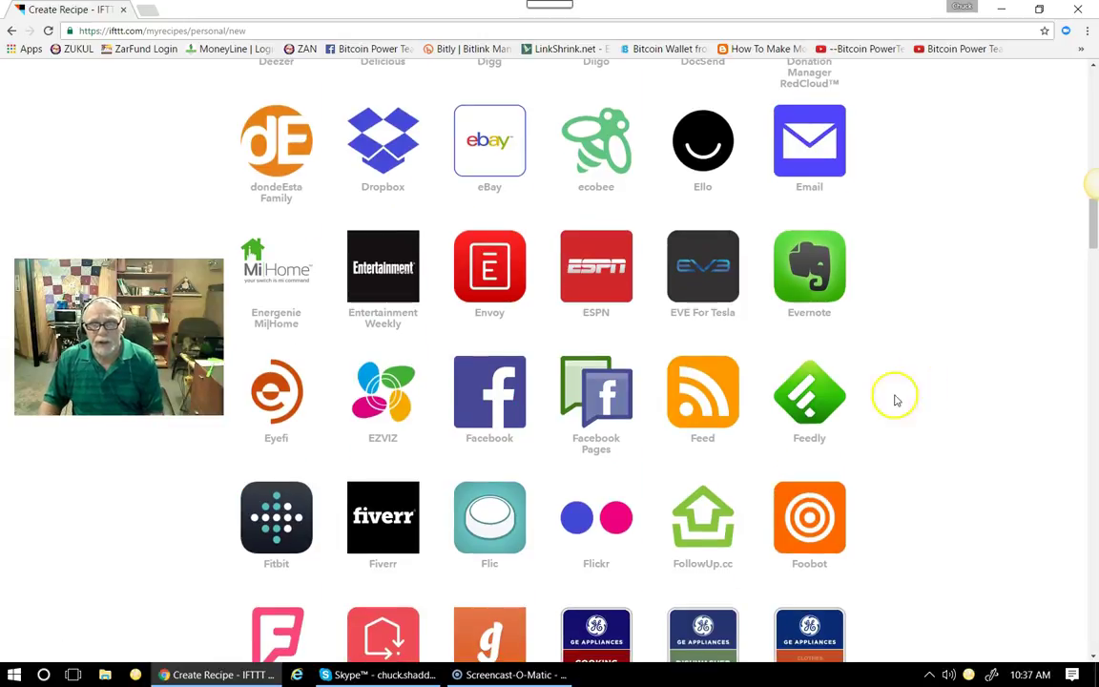
Step: Choose Facebook as the trigger channel with the 'New link post by you' trigger
left_click(490, 401)
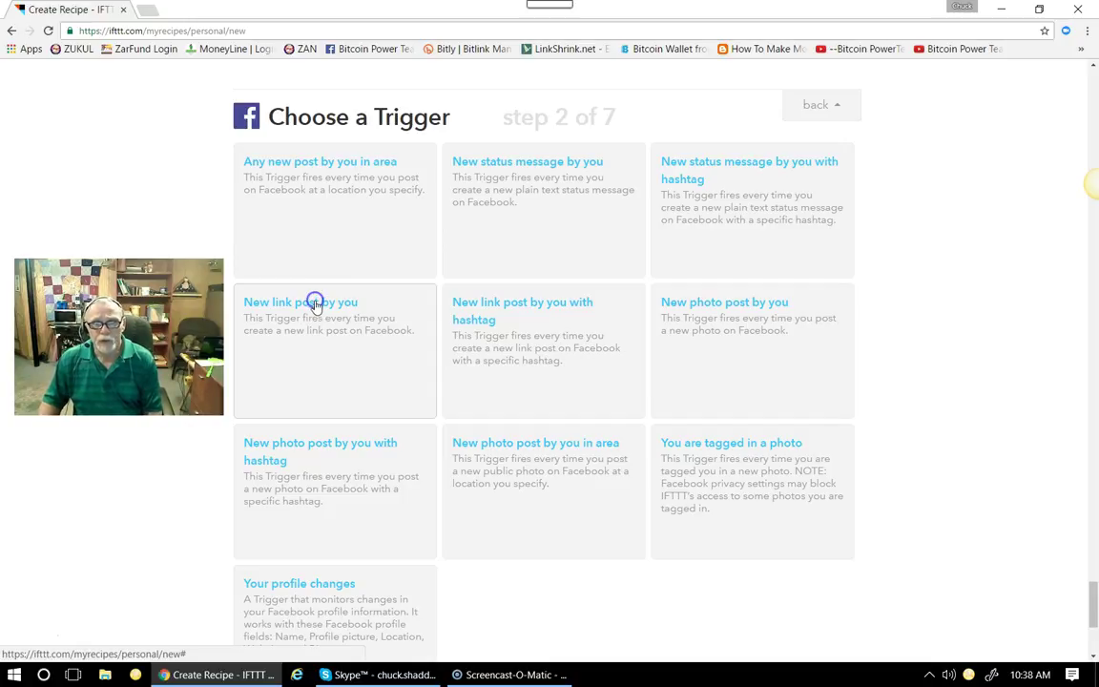
left_click(315, 304)
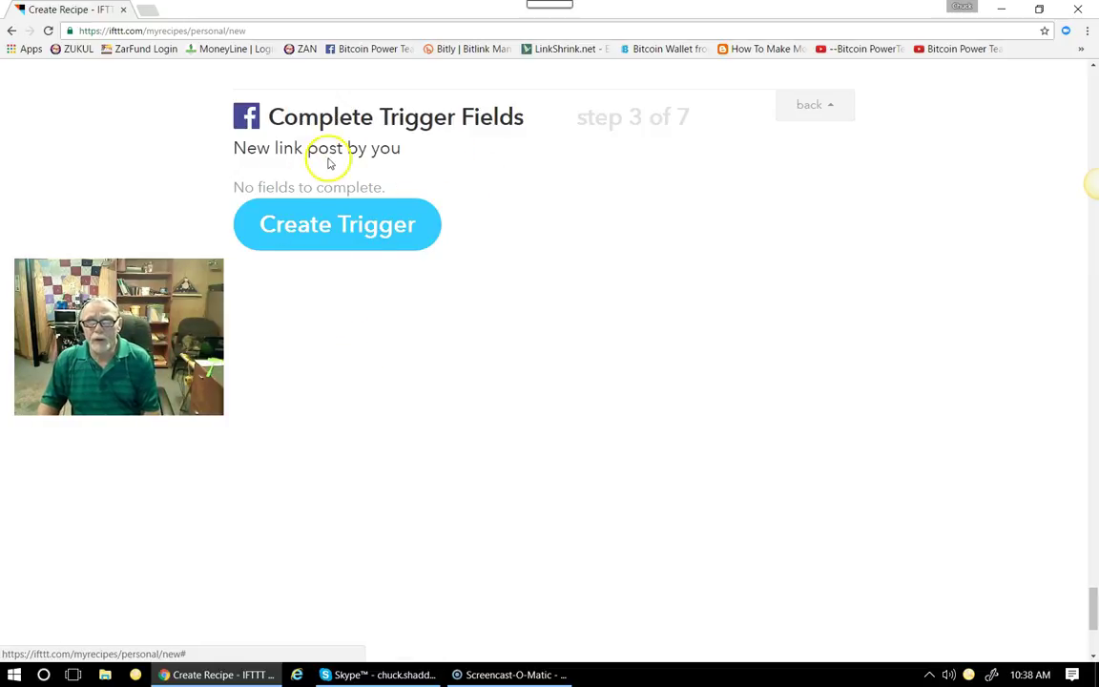
Step: Create the Facebook 'New link post by you' trigger
left_click(333, 228)
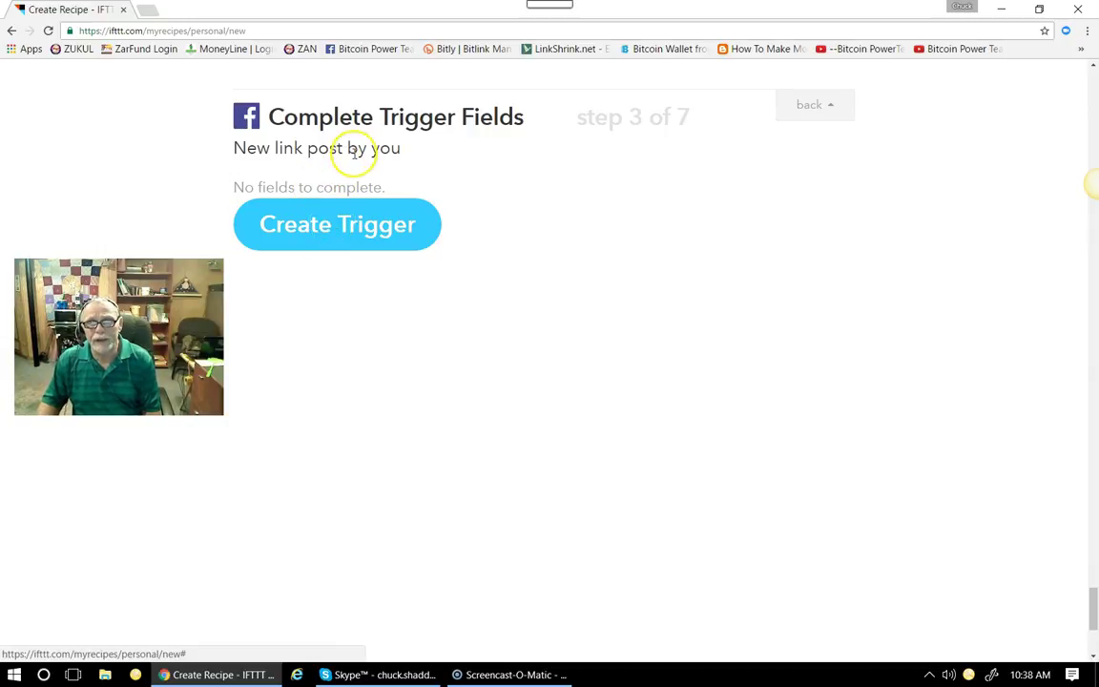
left_click(344, 221)
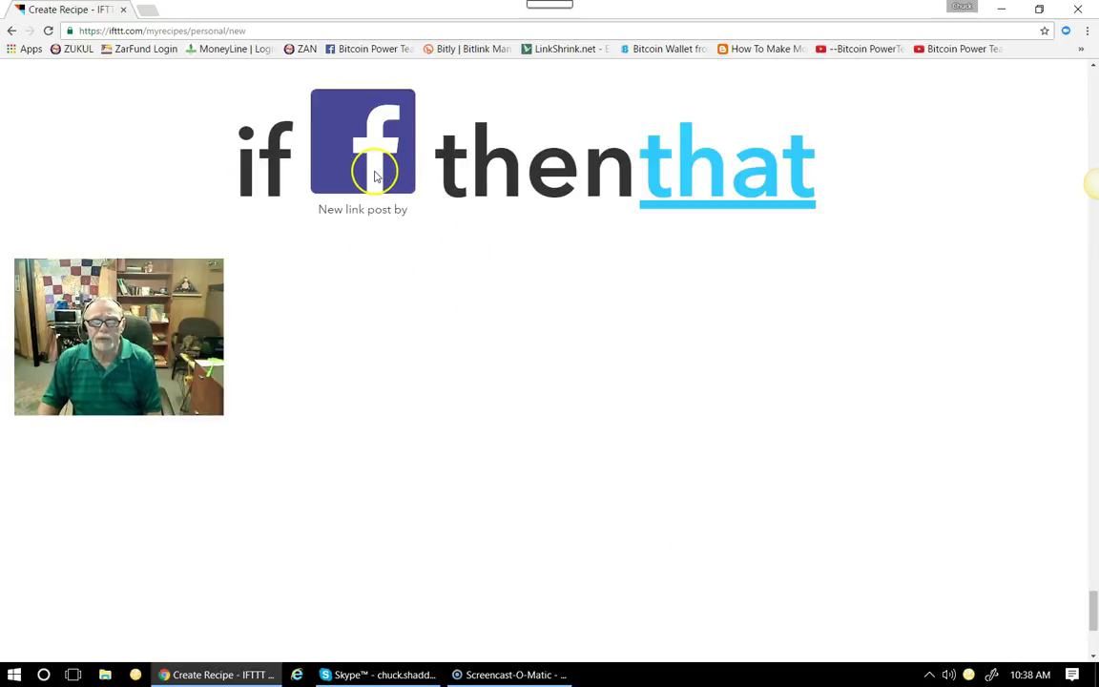
Step: Start choosing the action and scroll the channel grid to the LinkedIn tile
left_click(680, 185)
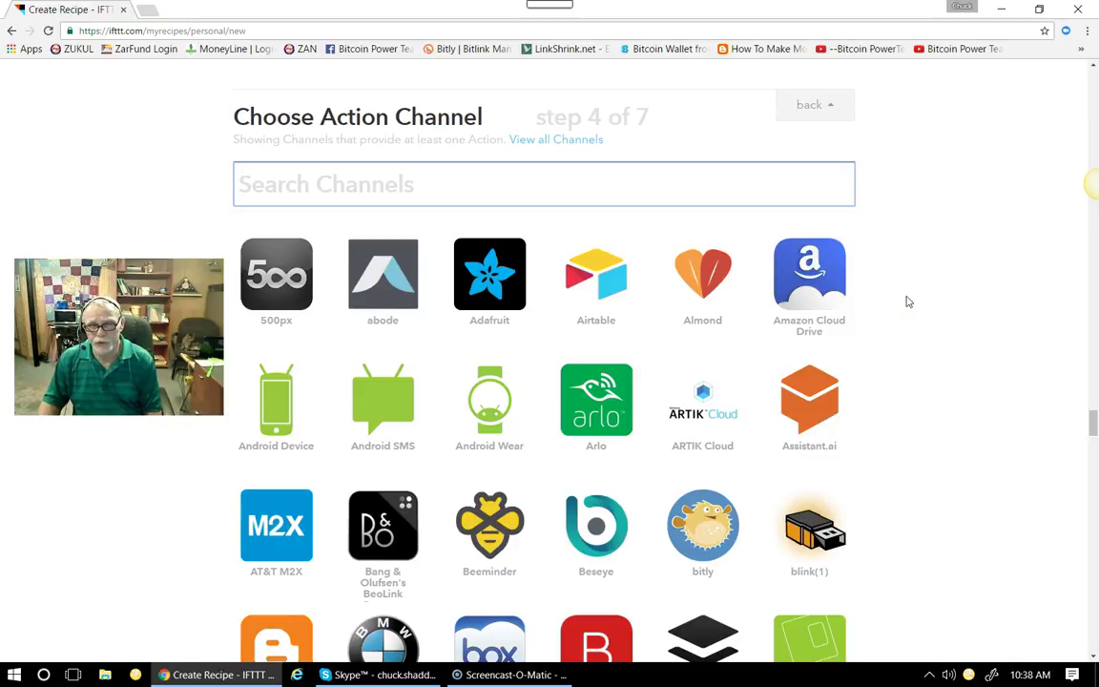
scroll(908, 301, "down", 3)
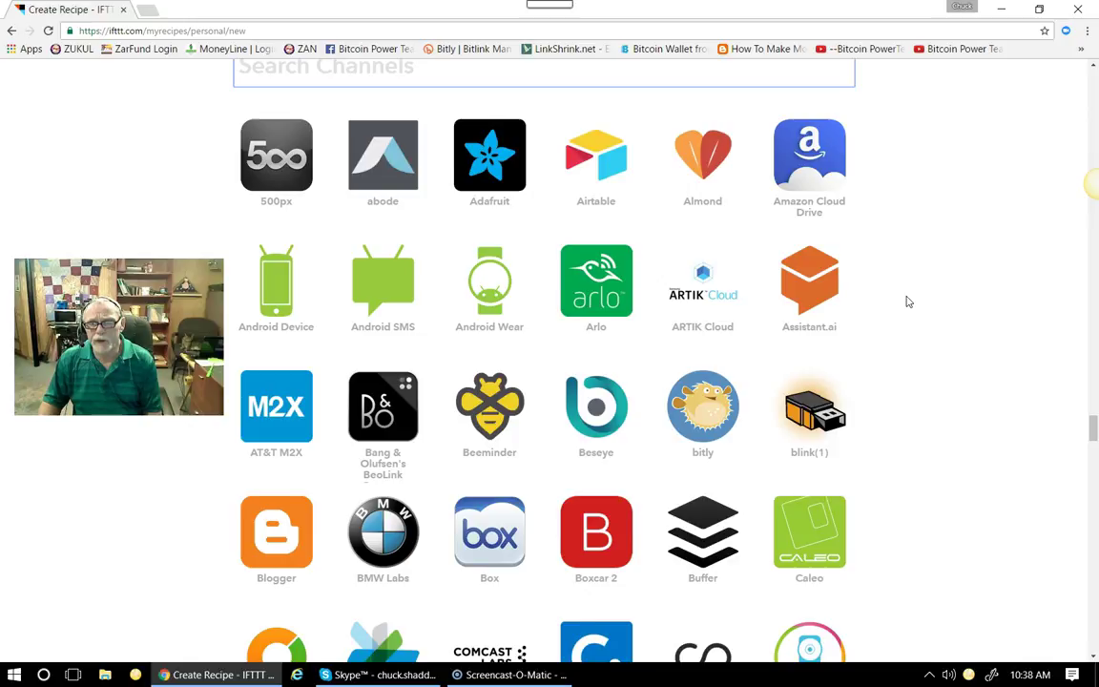
scroll(908, 302, "down", 1)
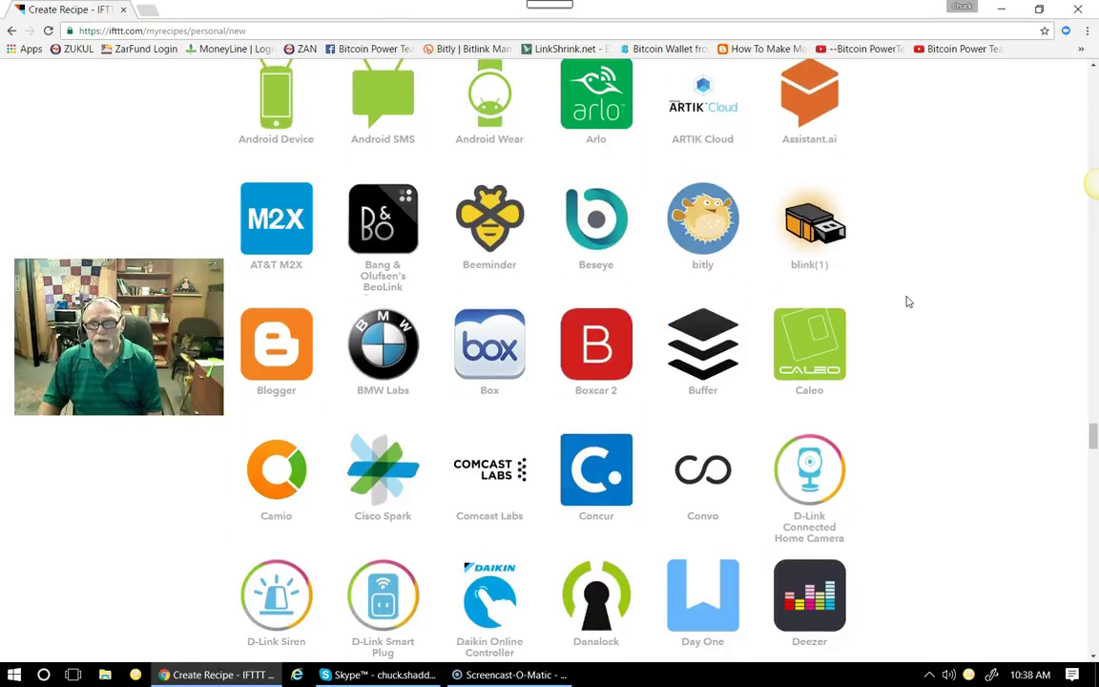
scroll(909, 302, "down", 6)
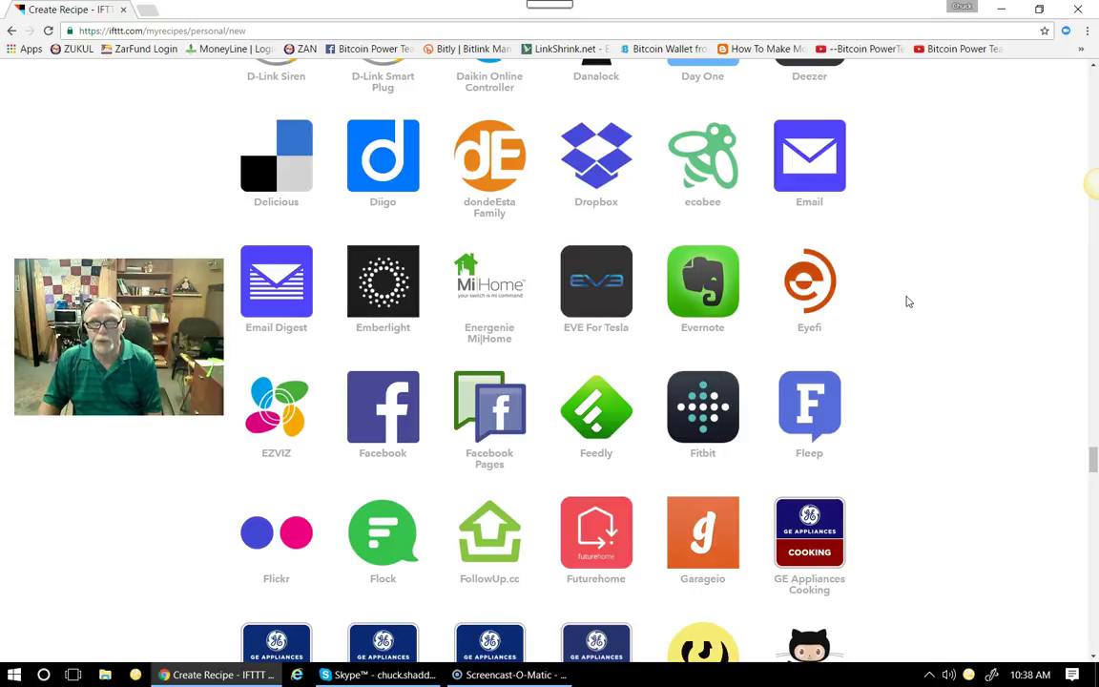
scroll(909, 302, "down", 4)
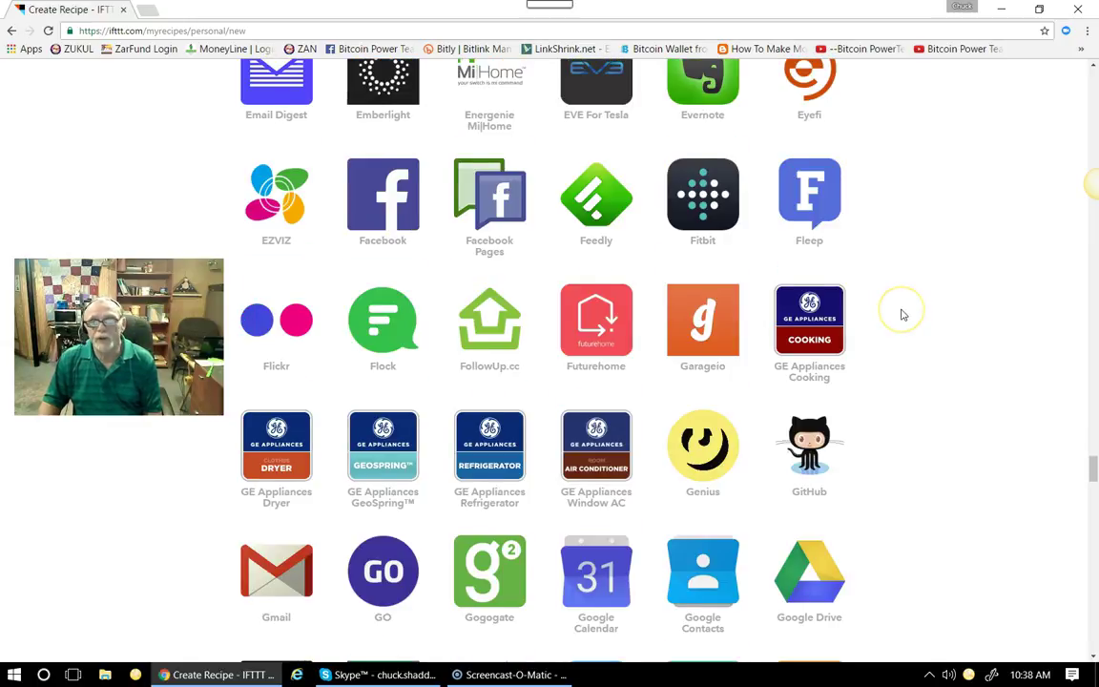
scroll(903, 314, "down", 2)
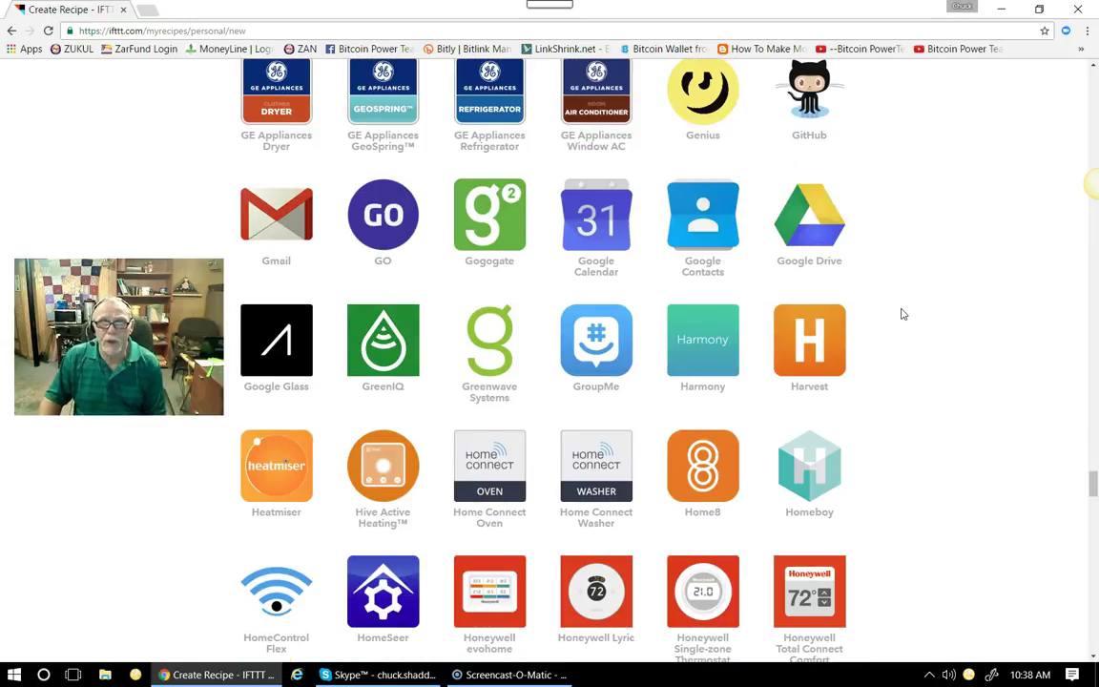
scroll(904, 314, "down", 1)
scroll(903, 314, "down", 3)
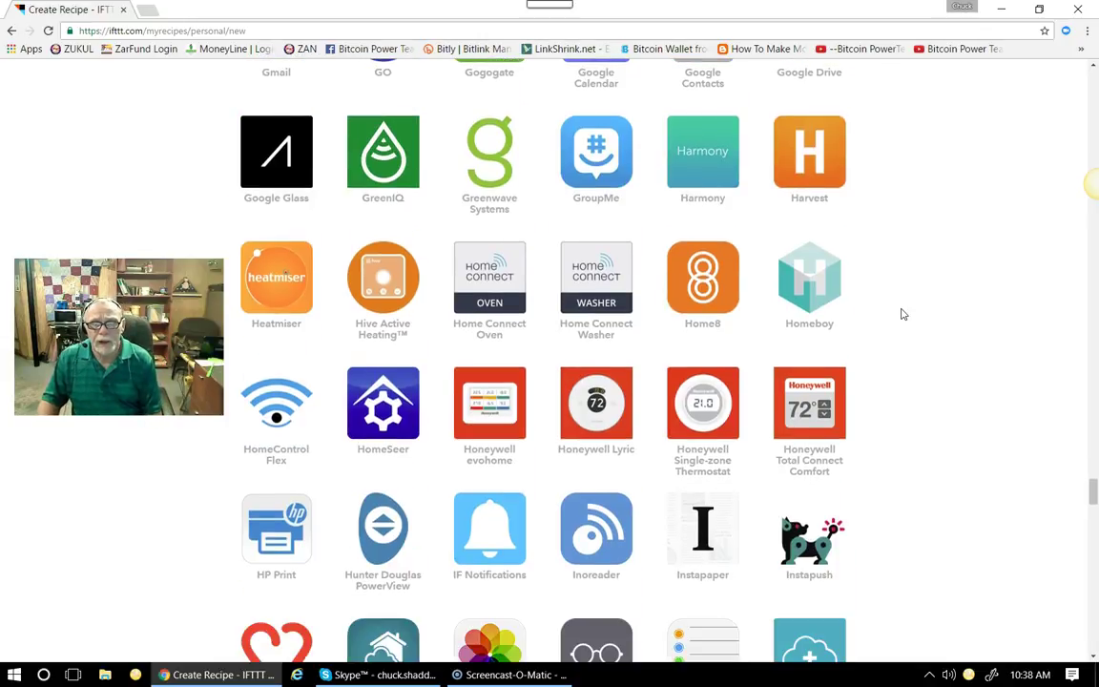
scroll(903, 314, "down", 2)
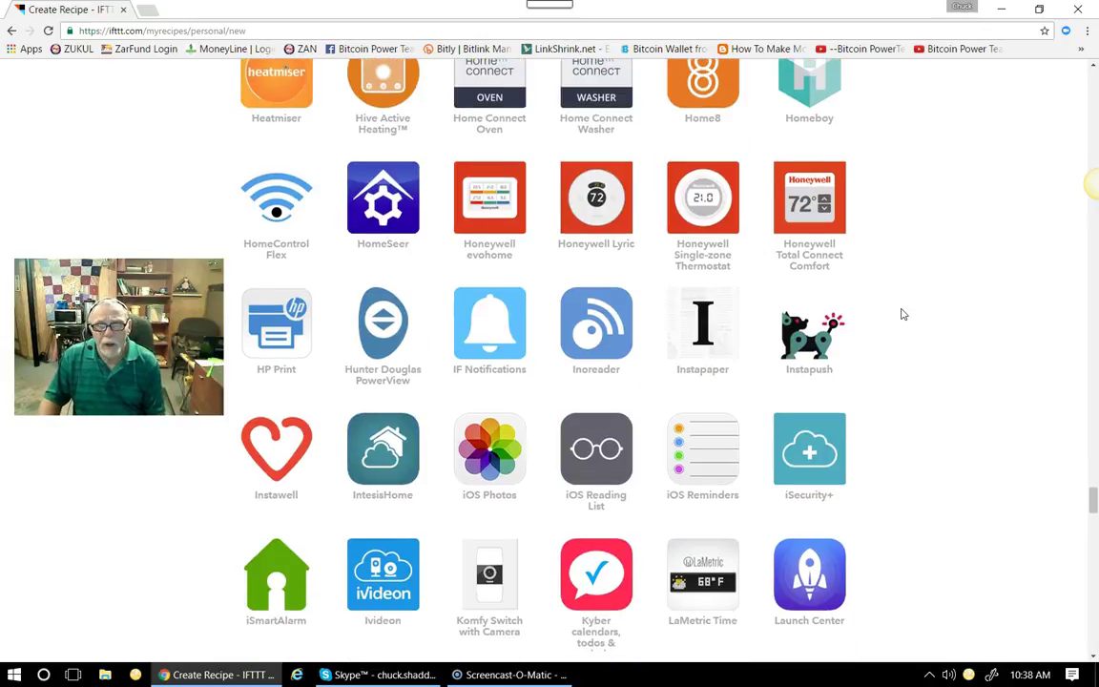
scroll(904, 314, "down", 3)
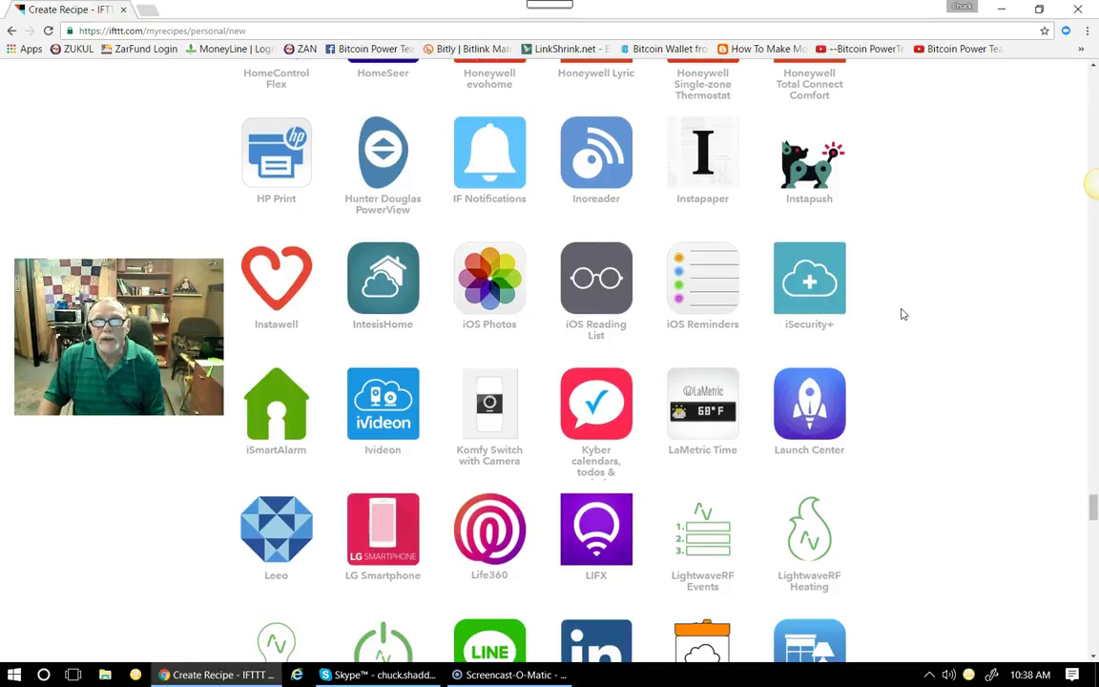
scroll(904, 314, "down", 4)
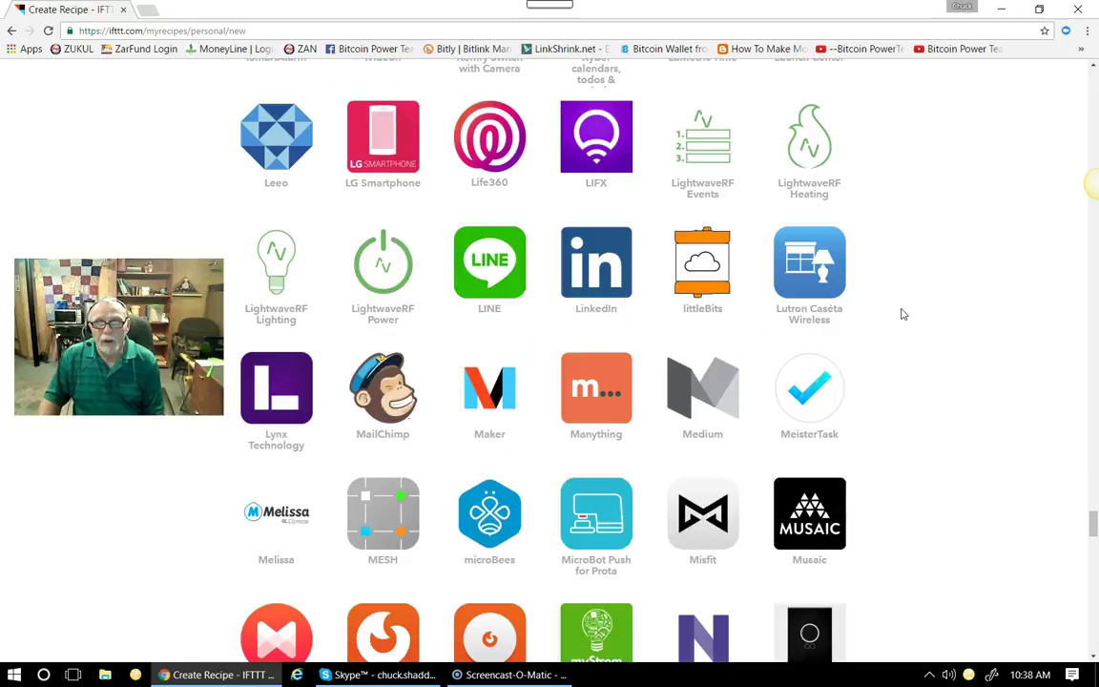
scroll(904, 314, "up", 1)
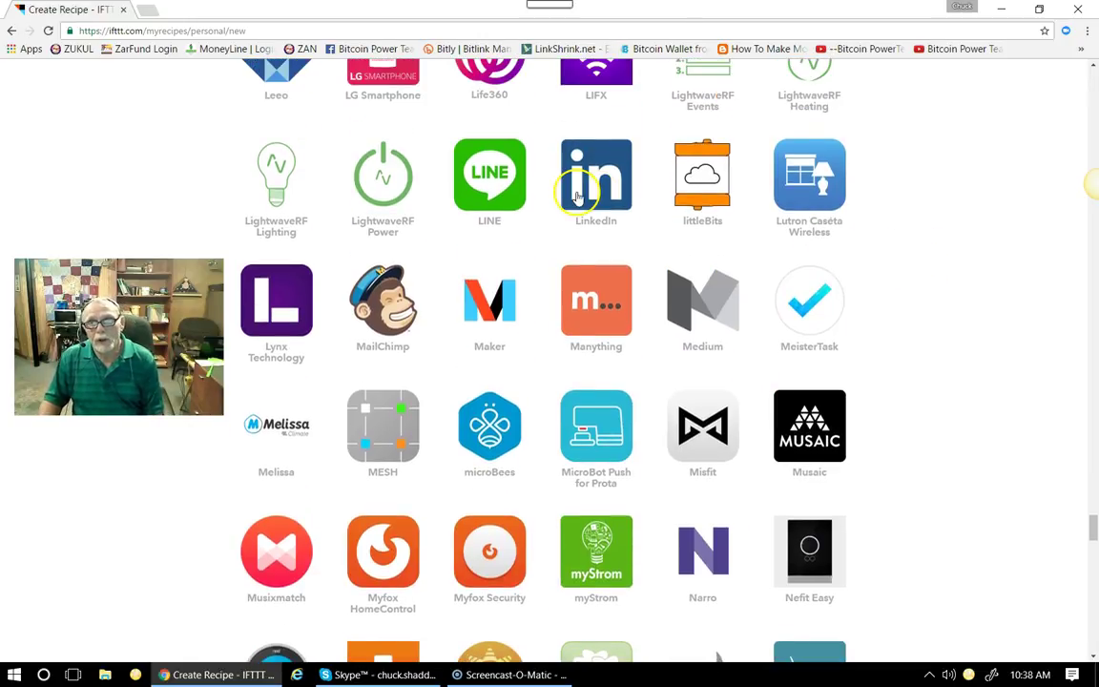
Step: Choose LinkedIn as the action channel with its 'Share a link' action
left_click(580, 200)
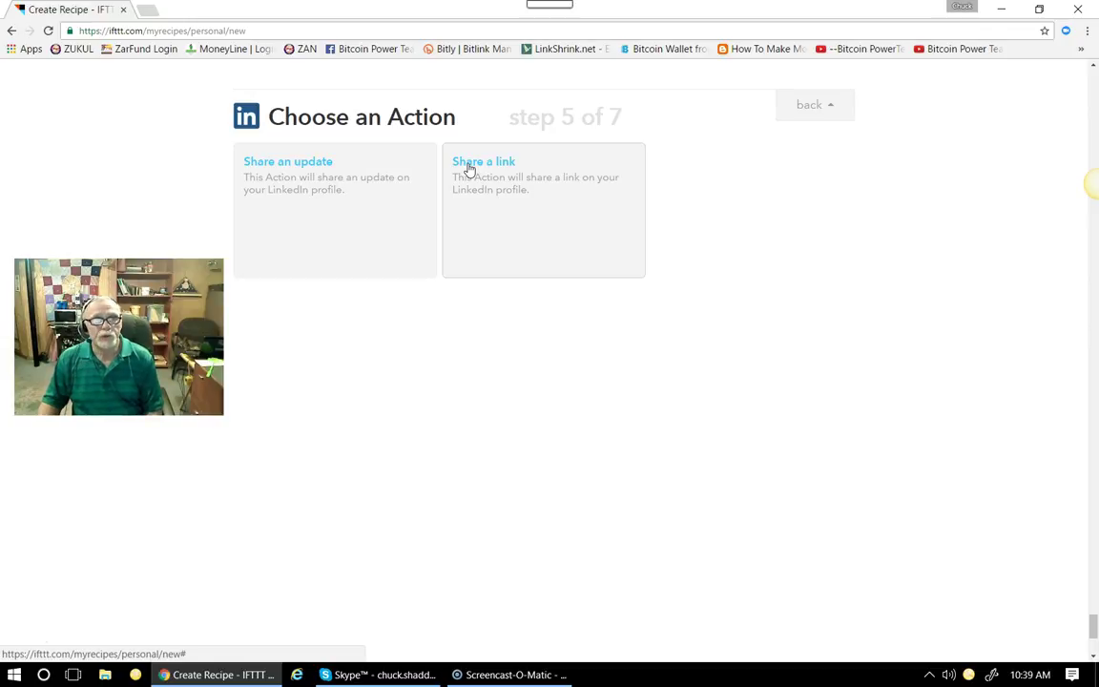
left_click(471, 167)
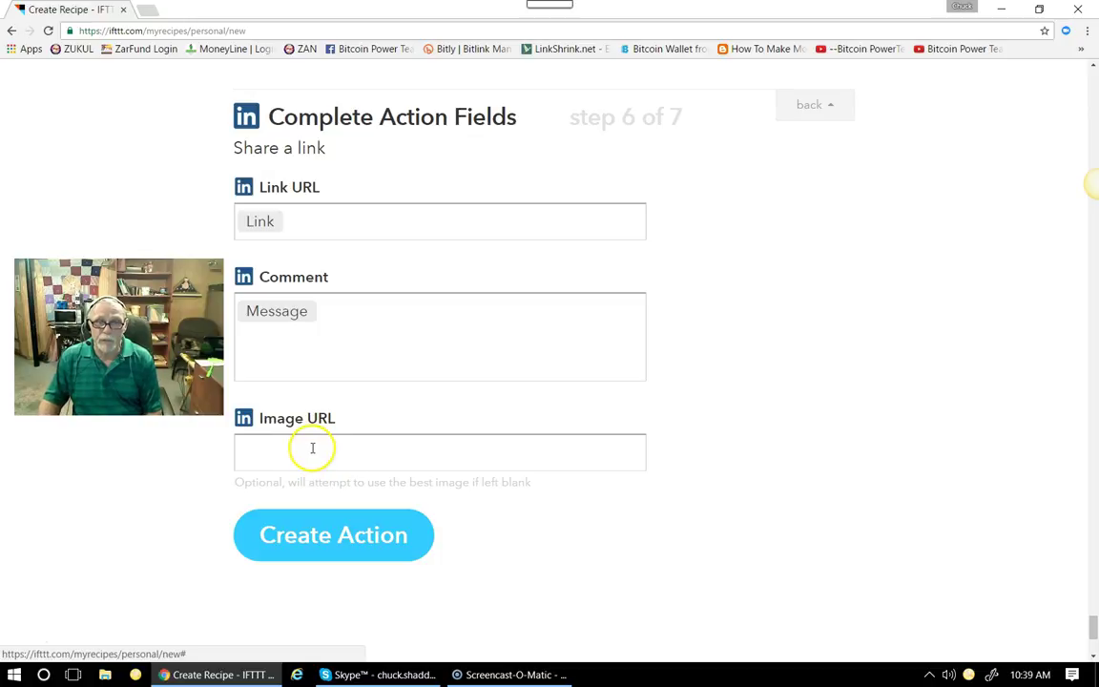
Step: Create the LinkedIn share-link action keeping default Link URL and Comment, Image URL blank
left_click(328, 549)
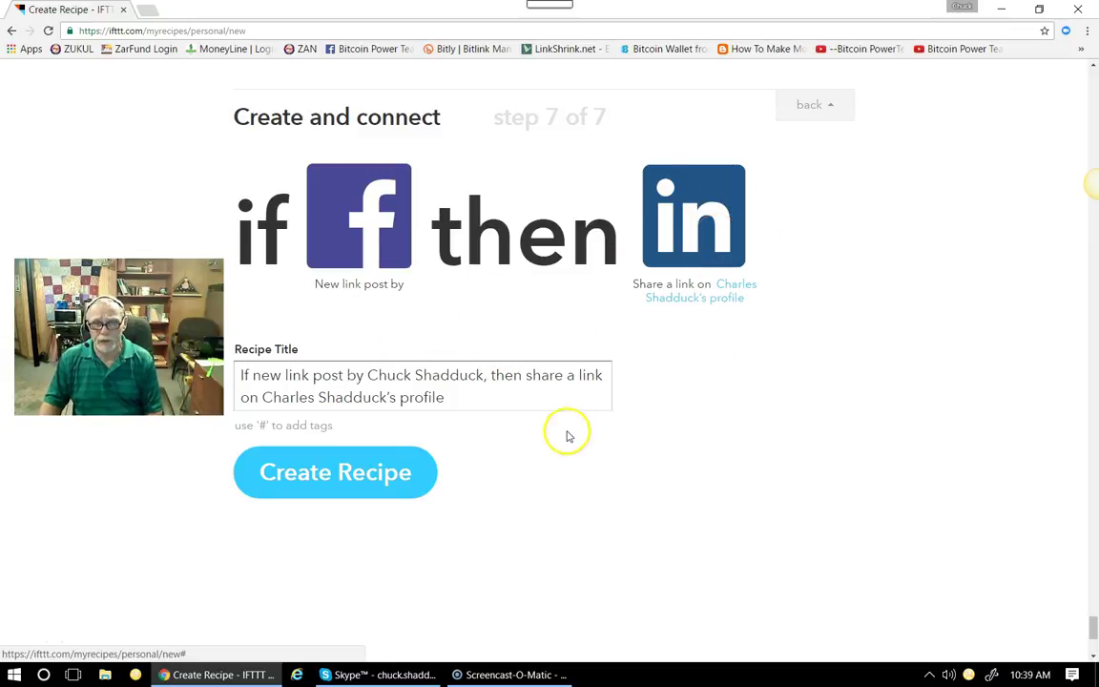
Step: Create the 'if Facebook then LinkedIn' recipe using its auto-filled title
left_click(409, 473)
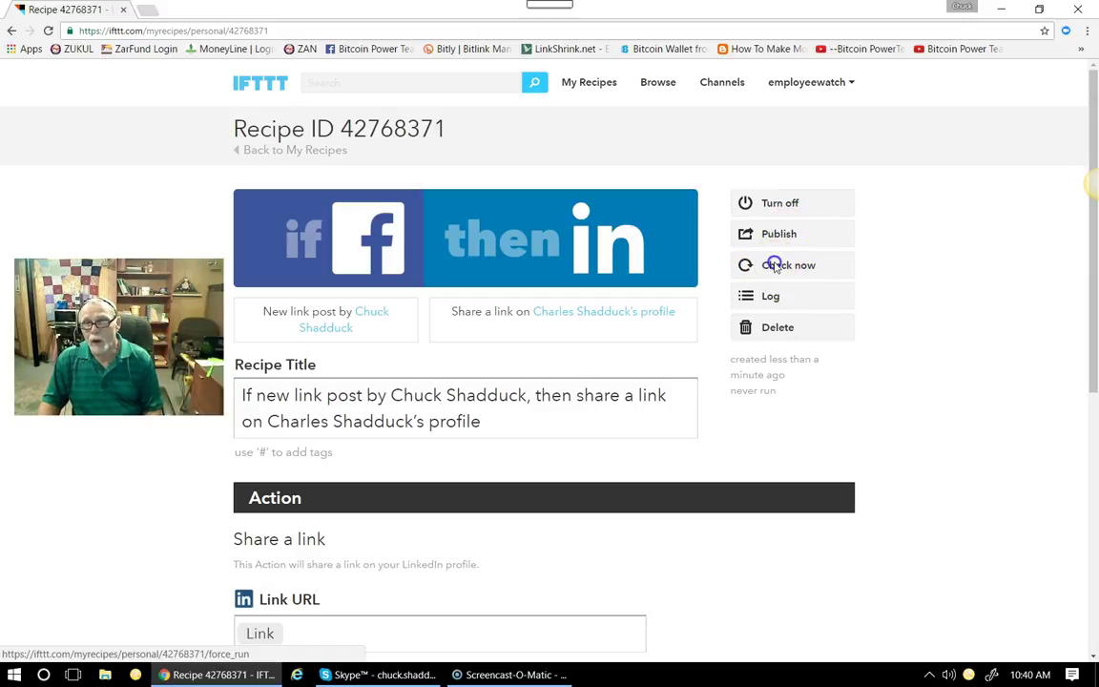
Step: Run 'Check now' on the Facebook-to-LinkedIn recipe three times
left_click(773, 265)
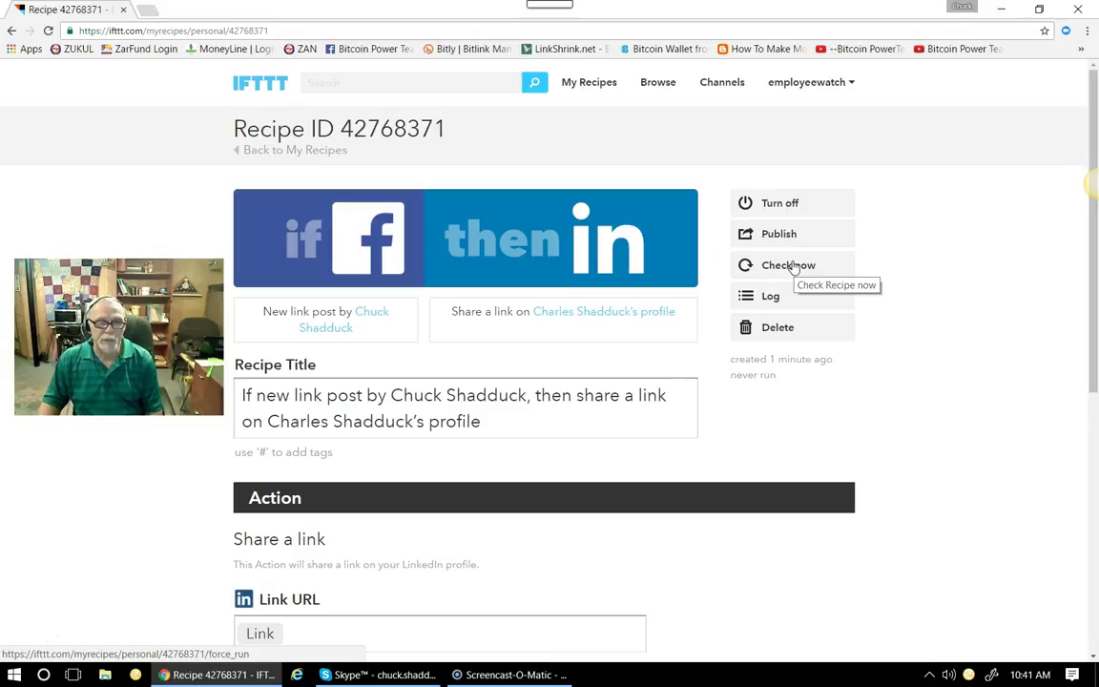
left_click(794, 271)
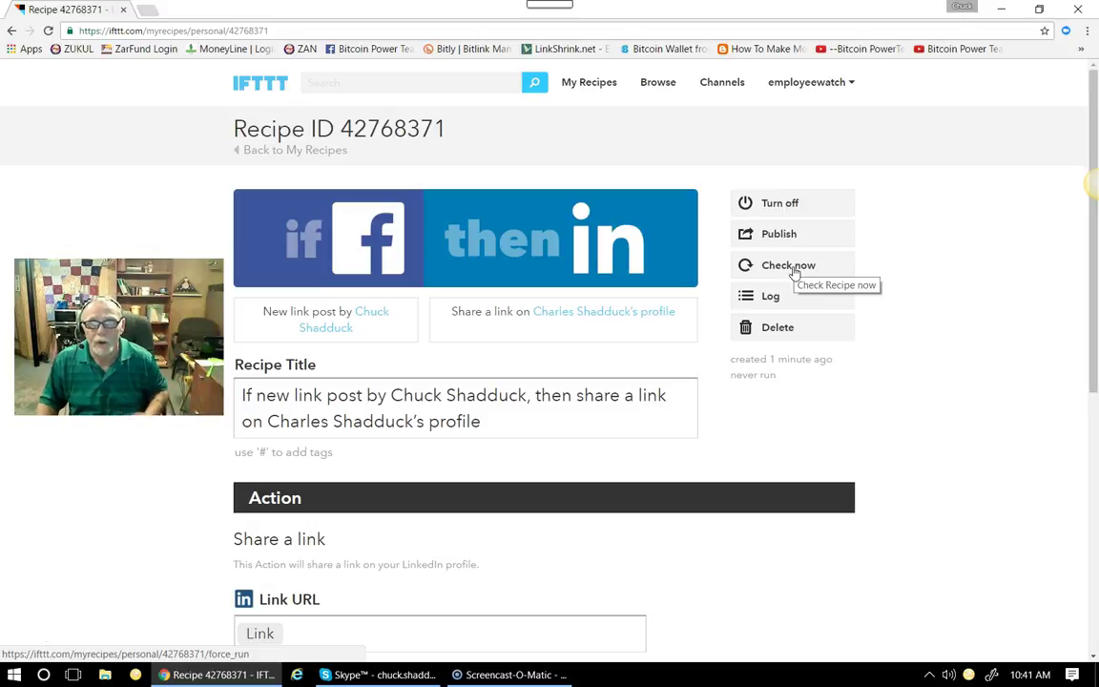
left_click(793, 273)
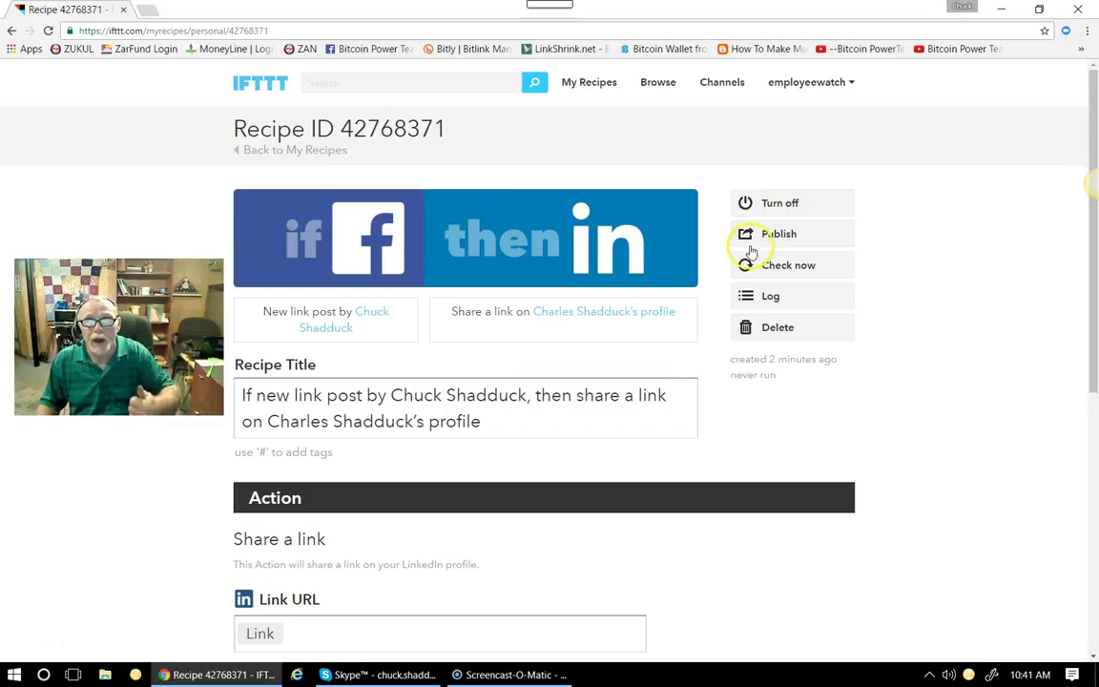
Step: Browse the Recipes explore page, scrolling through recommendations like Blogger-to-LinkedIn and back up
left_click(659, 83)
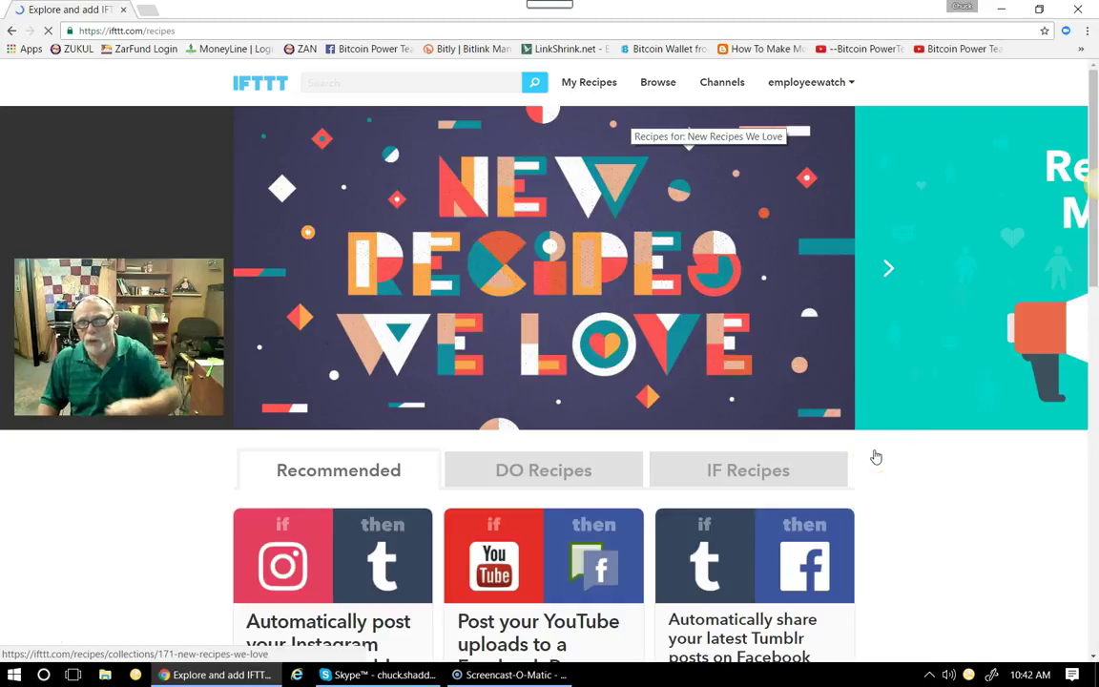
left_click(893, 459)
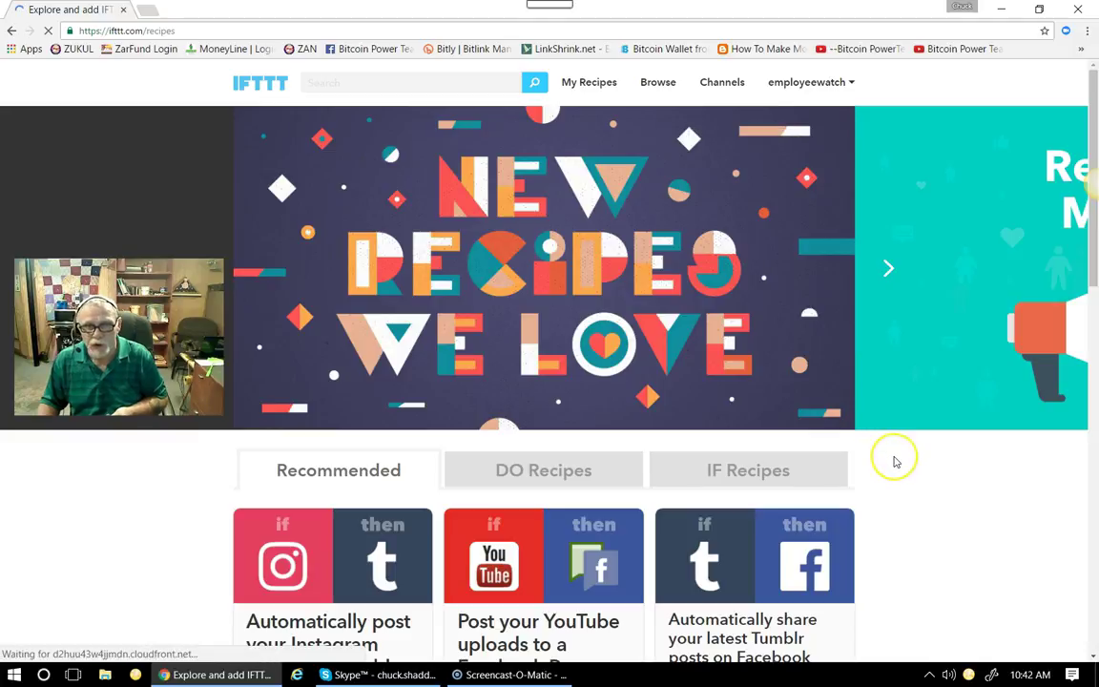
scroll(895, 464, "down", 6)
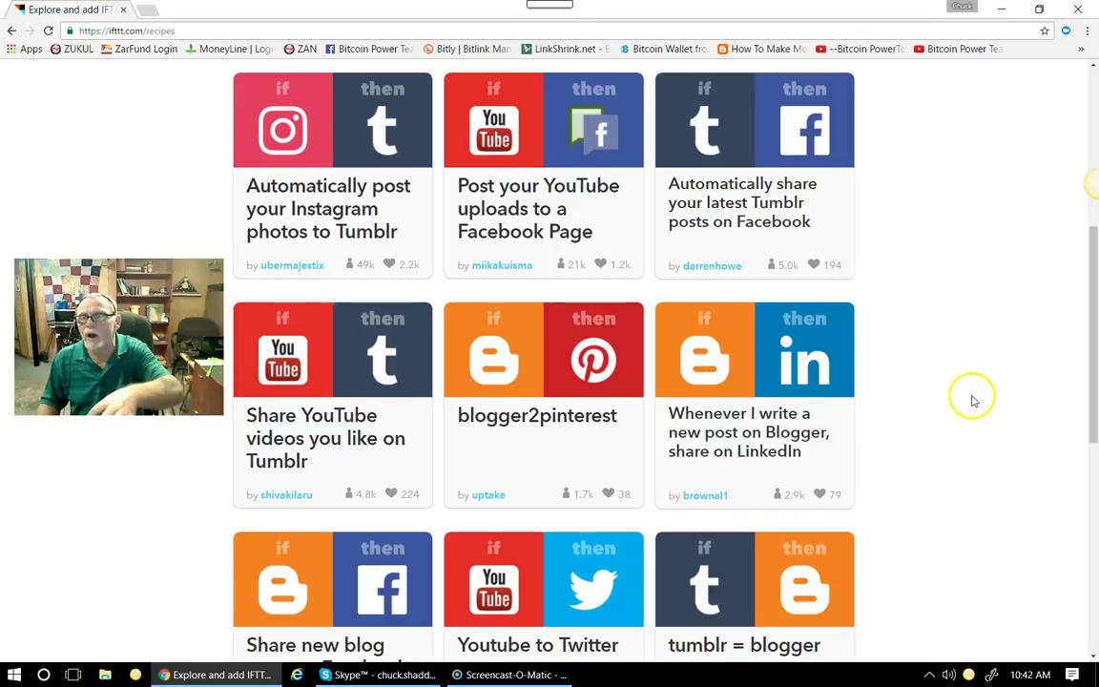
scroll(932, 474, "down", 2)
scroll(933, 477, "down", 5)
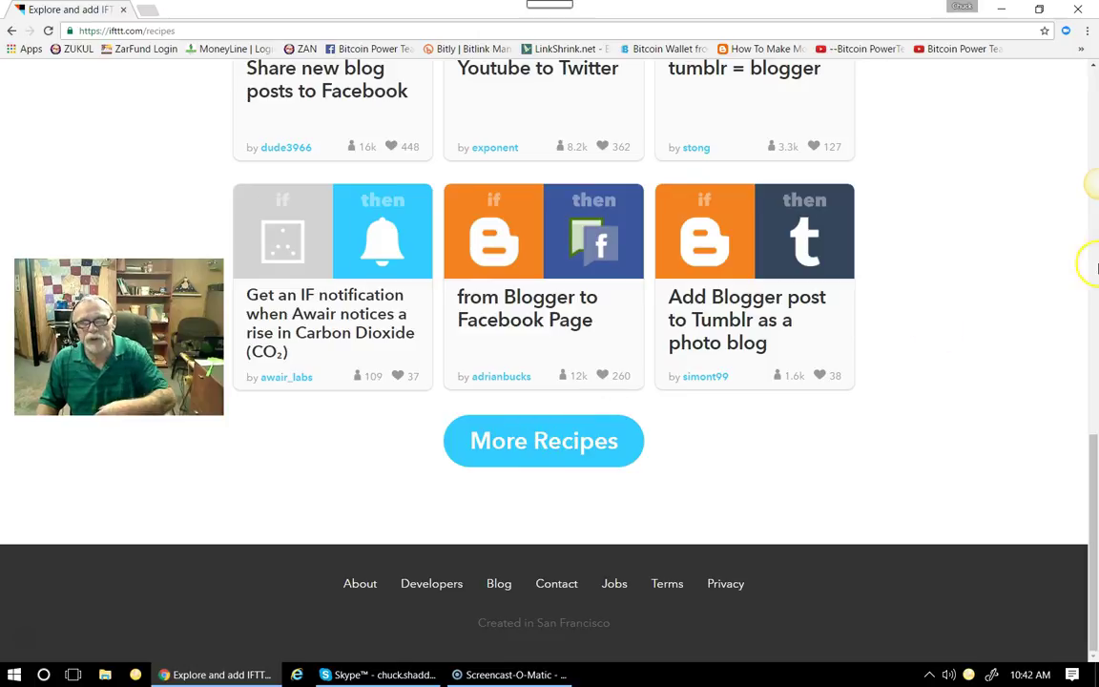
scroll(983, 294, "up", 3)
scroll(989, 292, "up", 6)
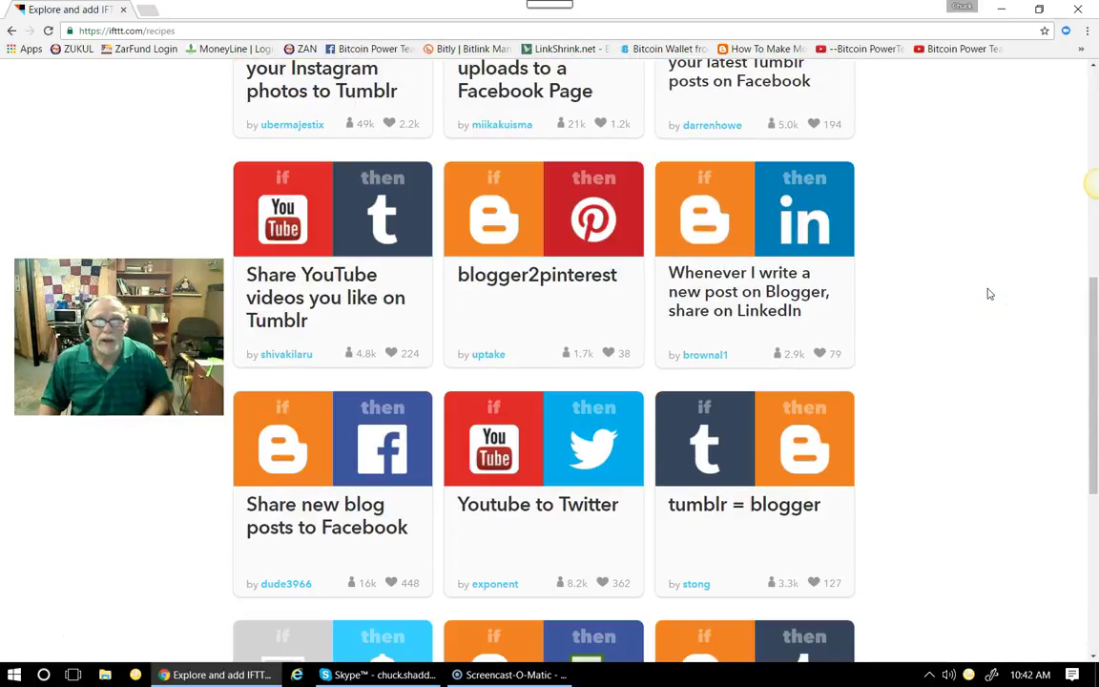
scroll(935, 174, "up", 2)
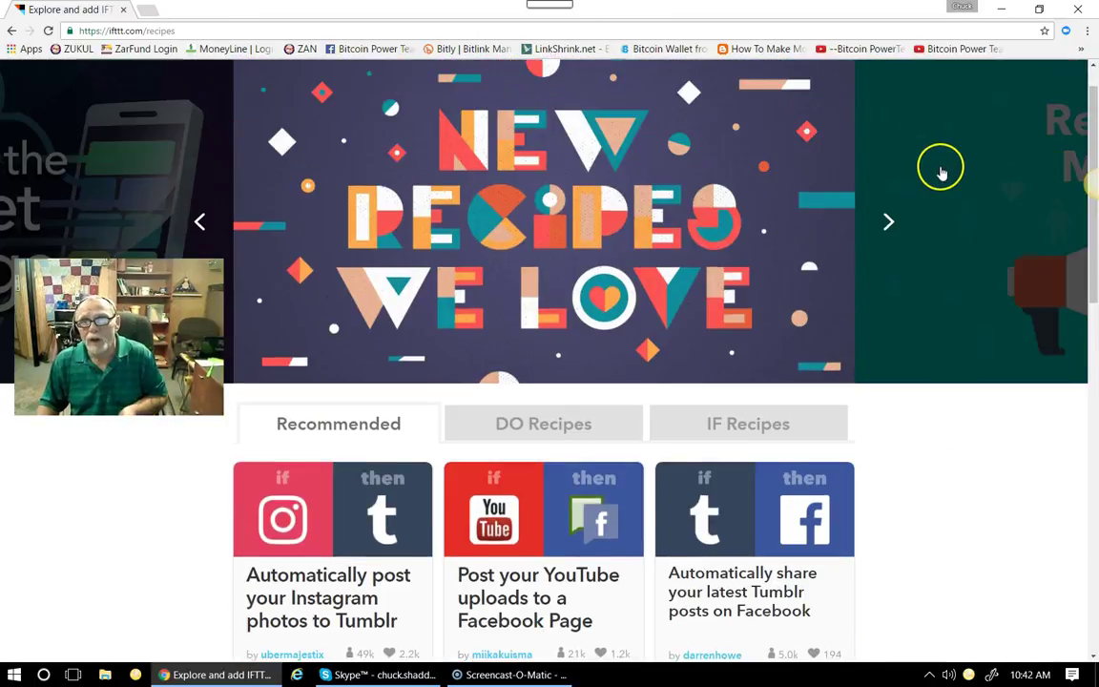